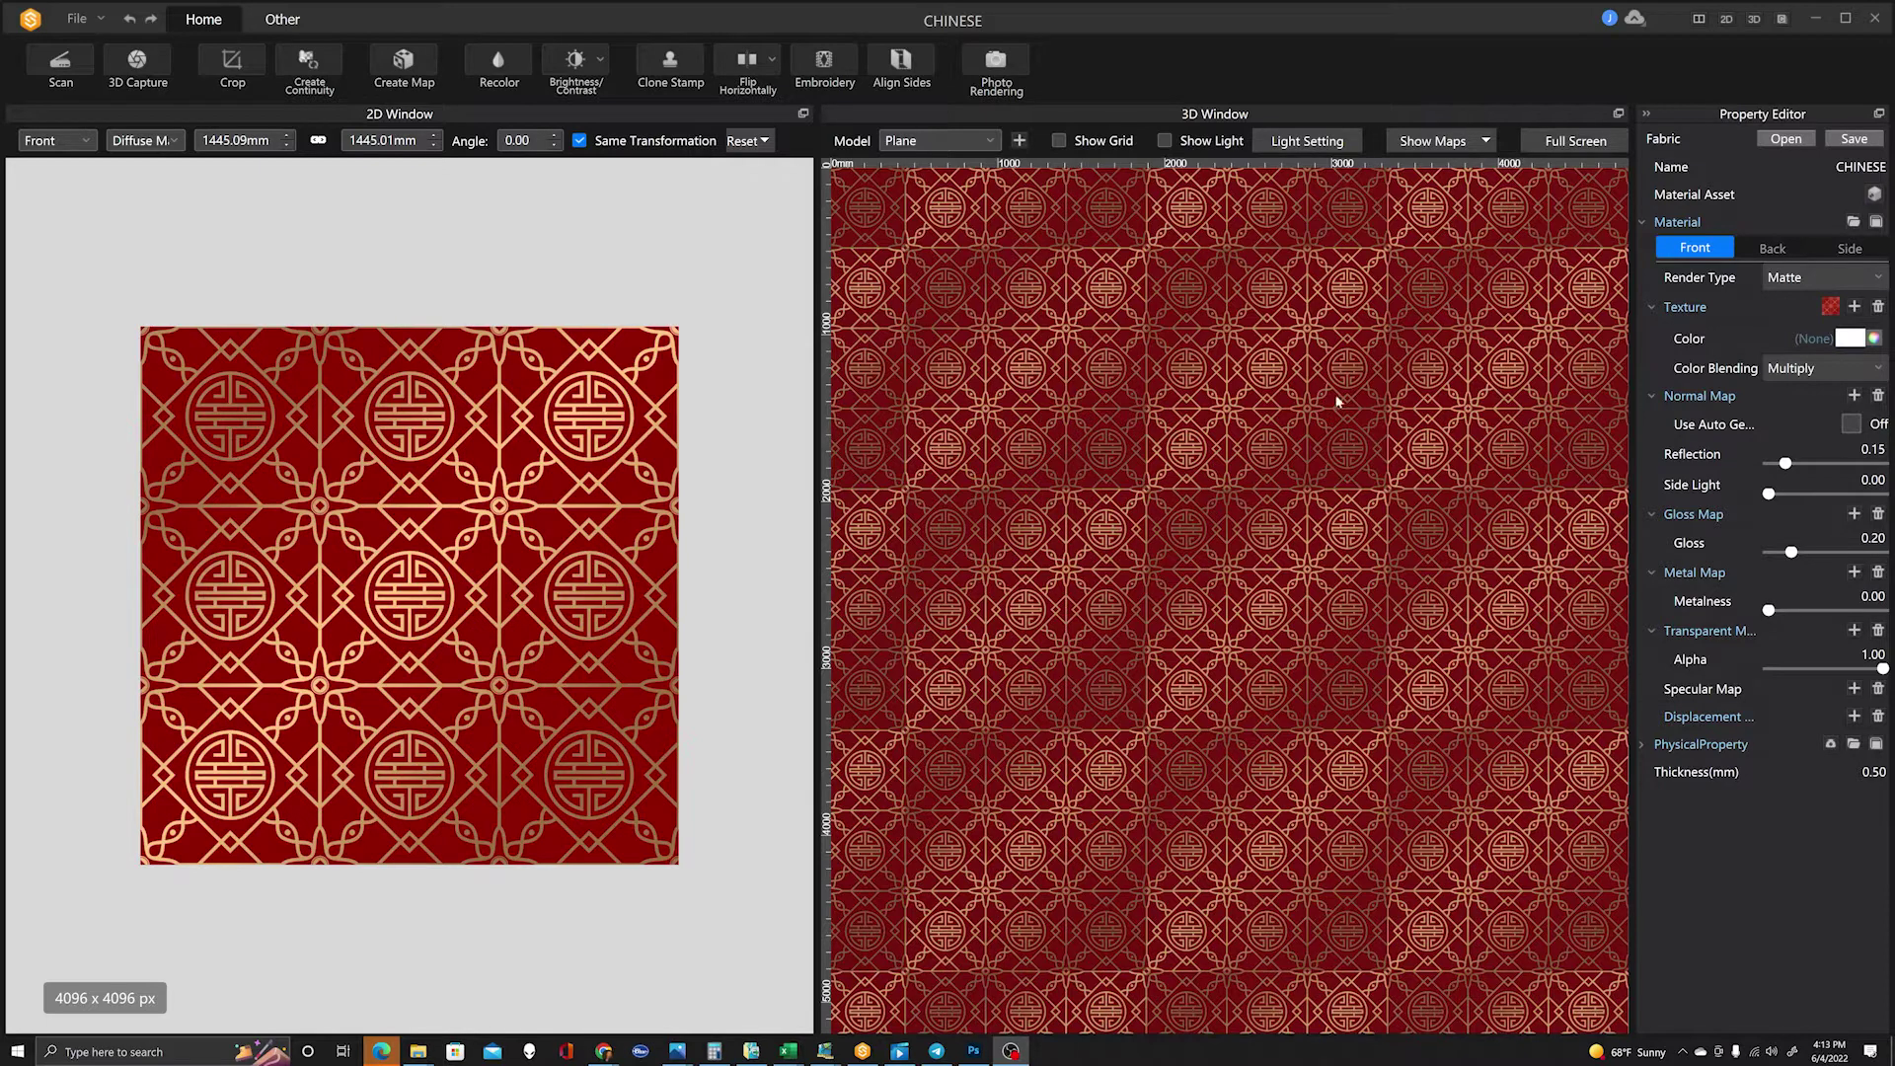
Apply Seperate Color Smooth at maximum smoothness to the CHINESE texture via Crop settings.
left_click(229, 66)
left_click_drag(161, 176, 809, 253)
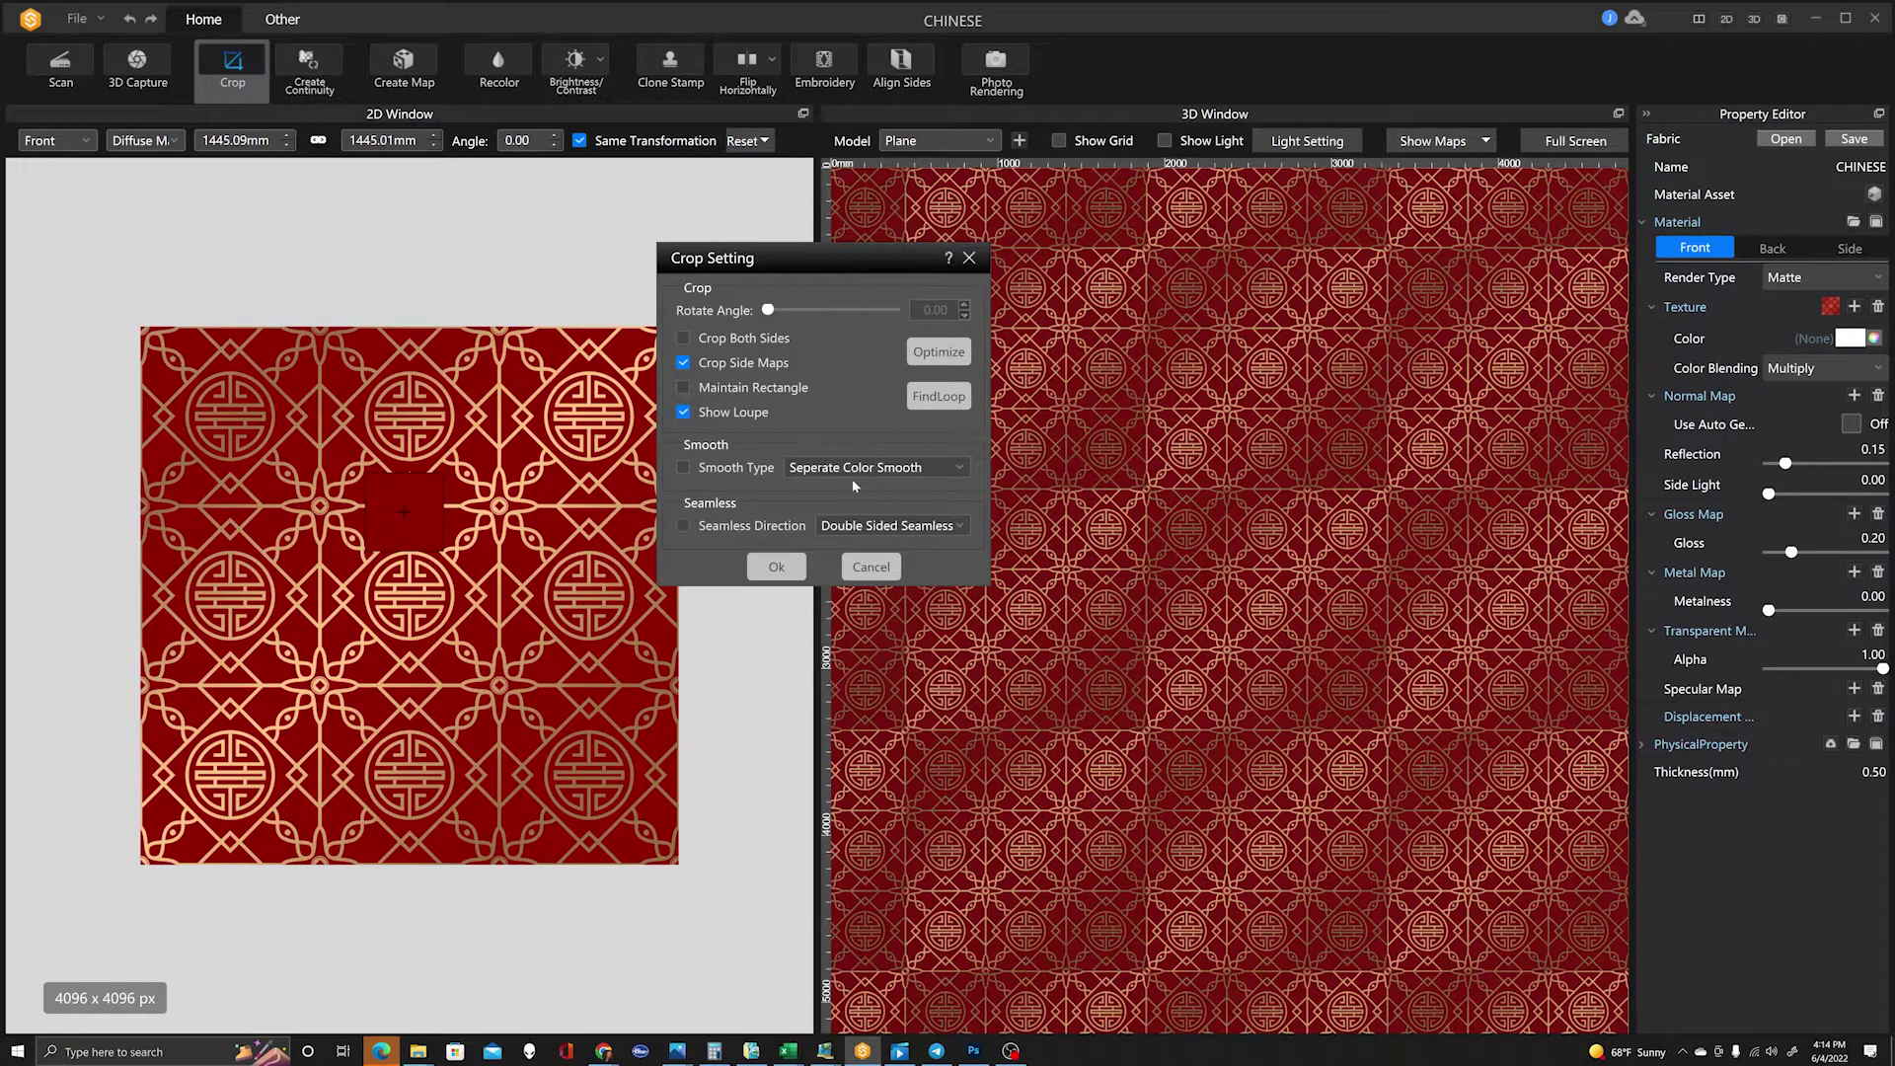
left_click(900, 468)
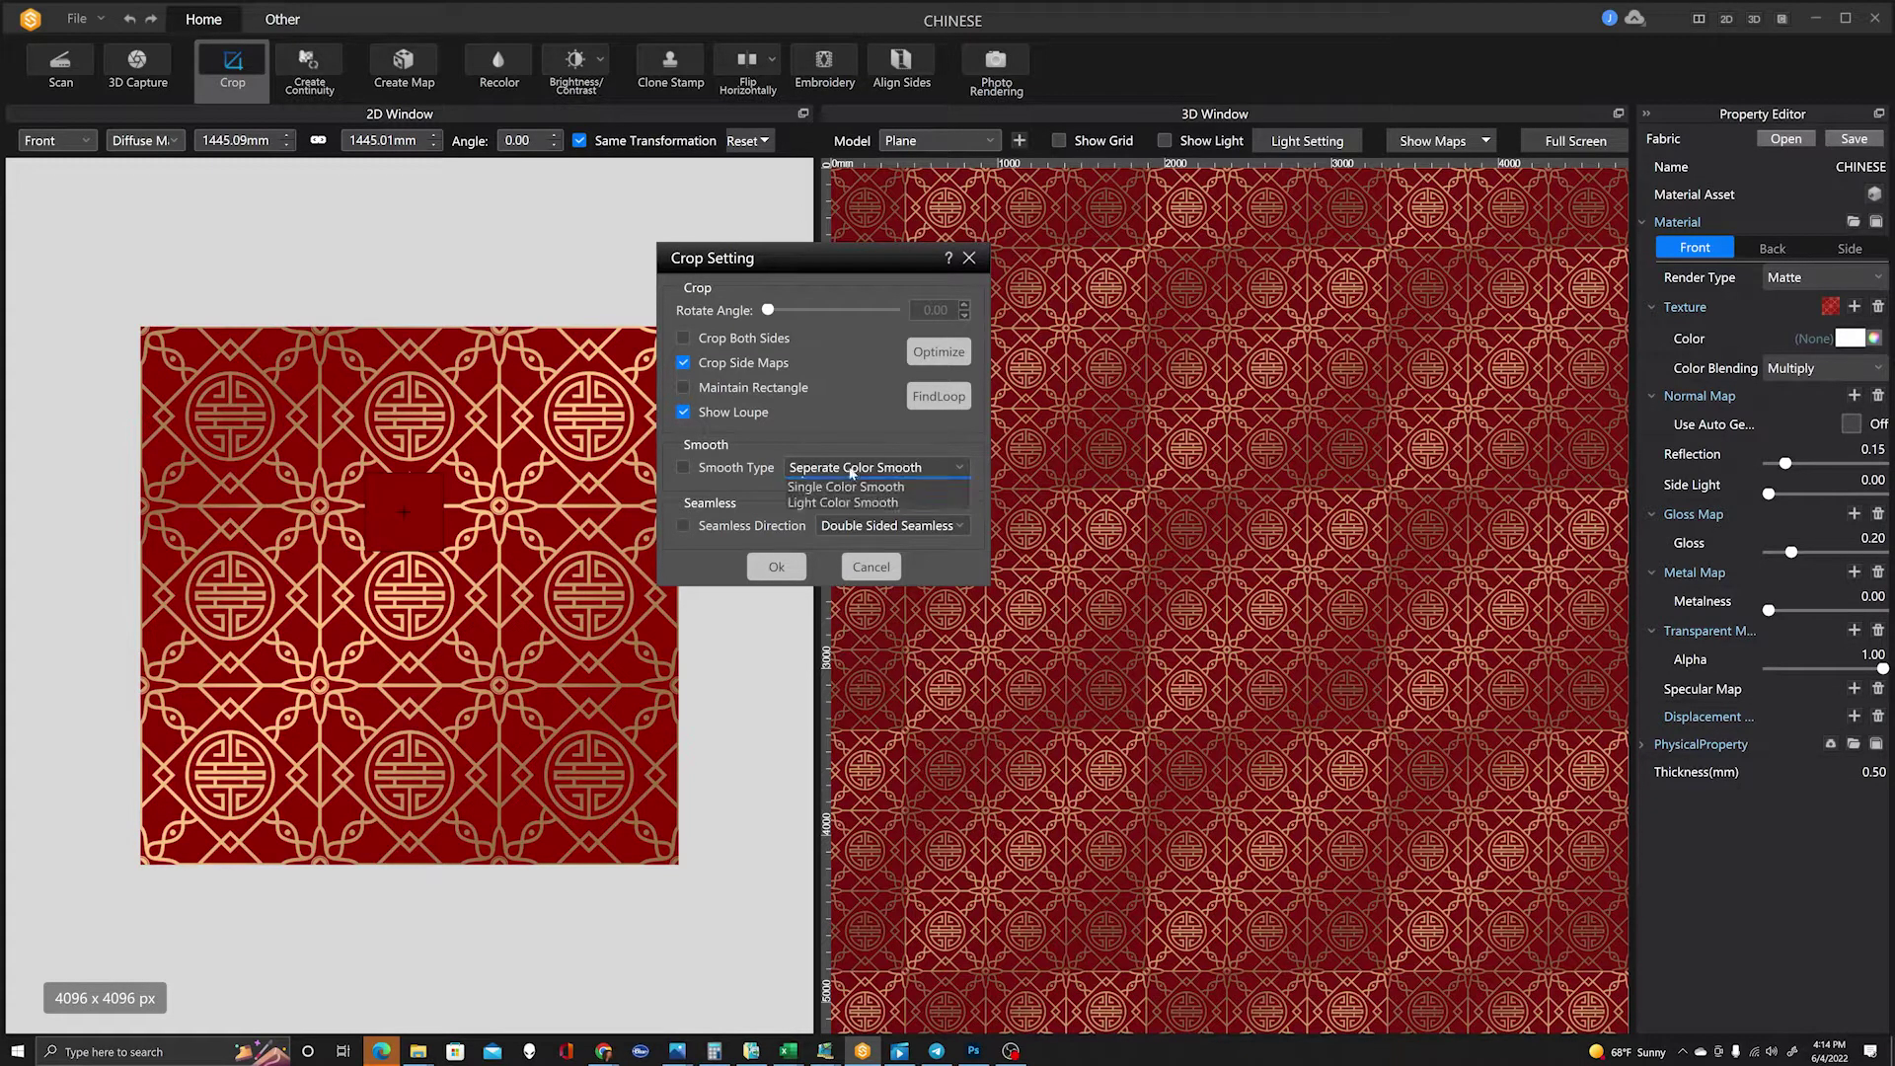
left_click(851, 472)
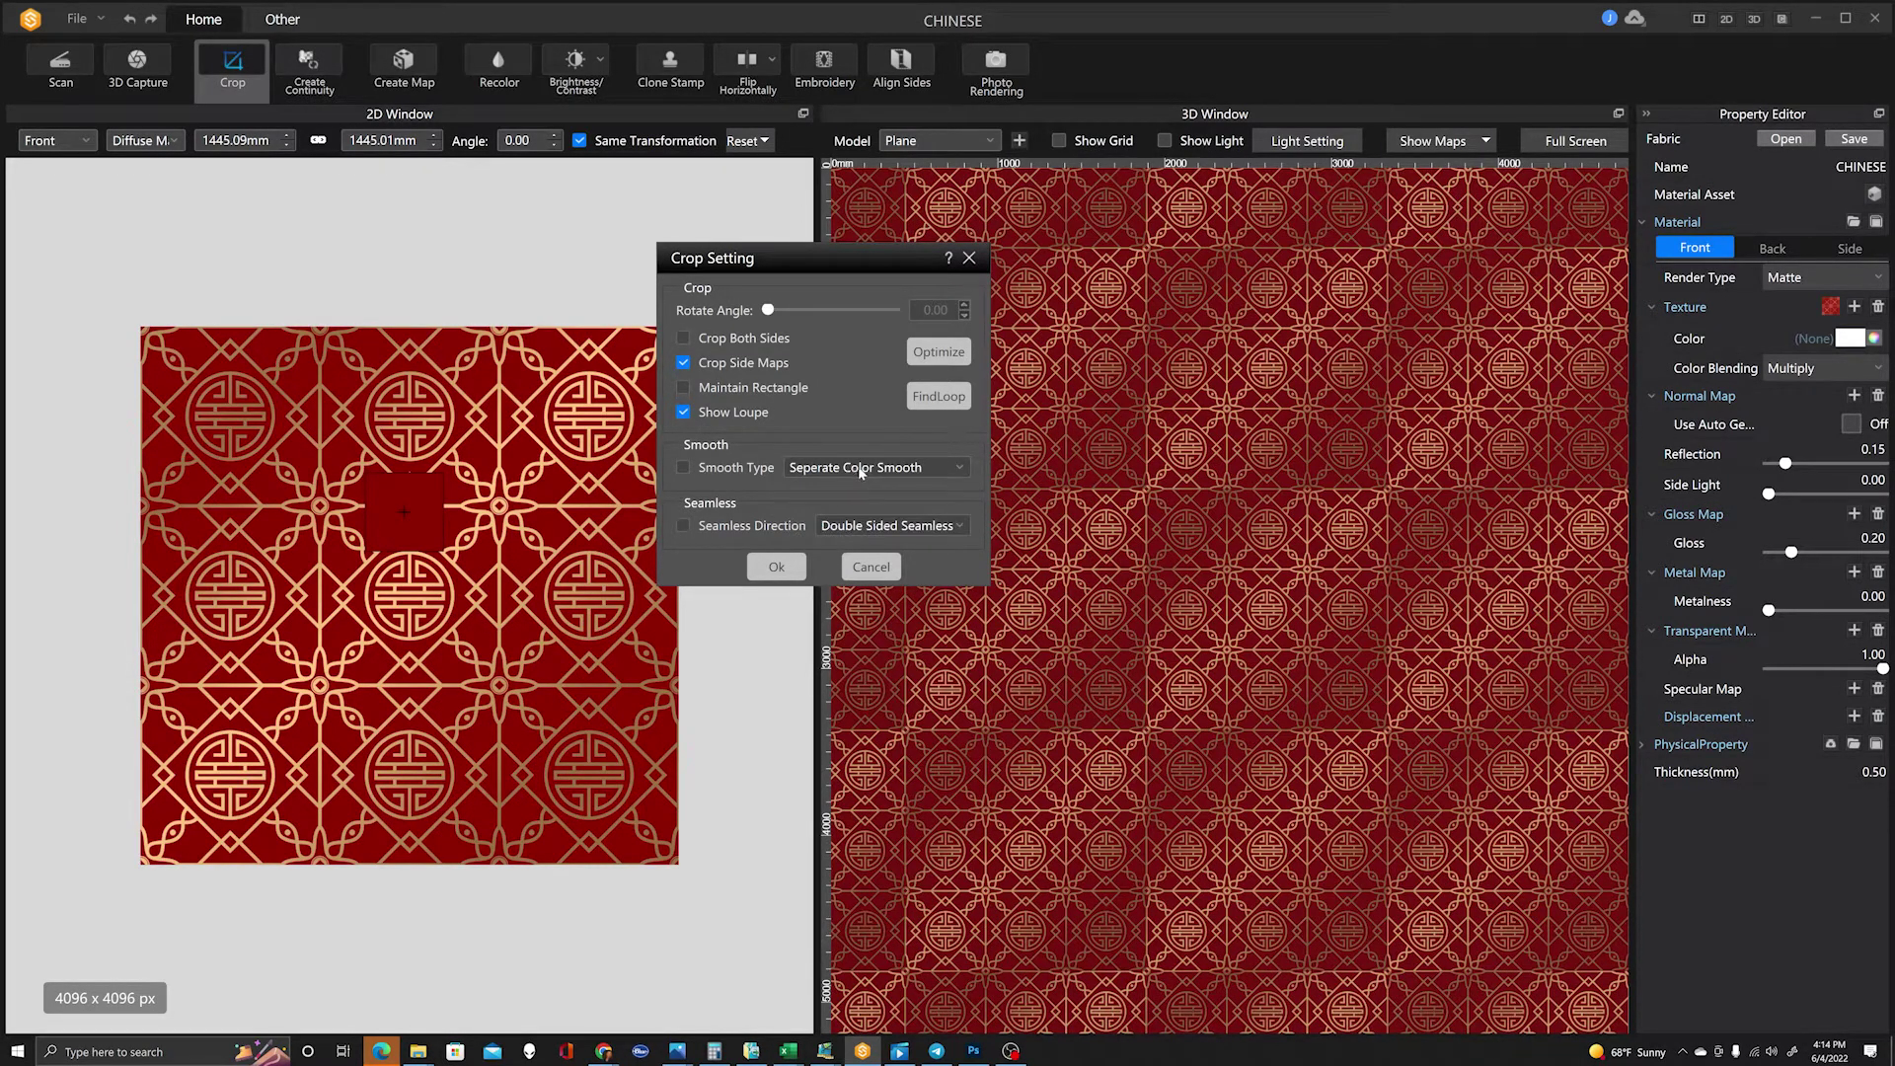
left_click(684, 467)
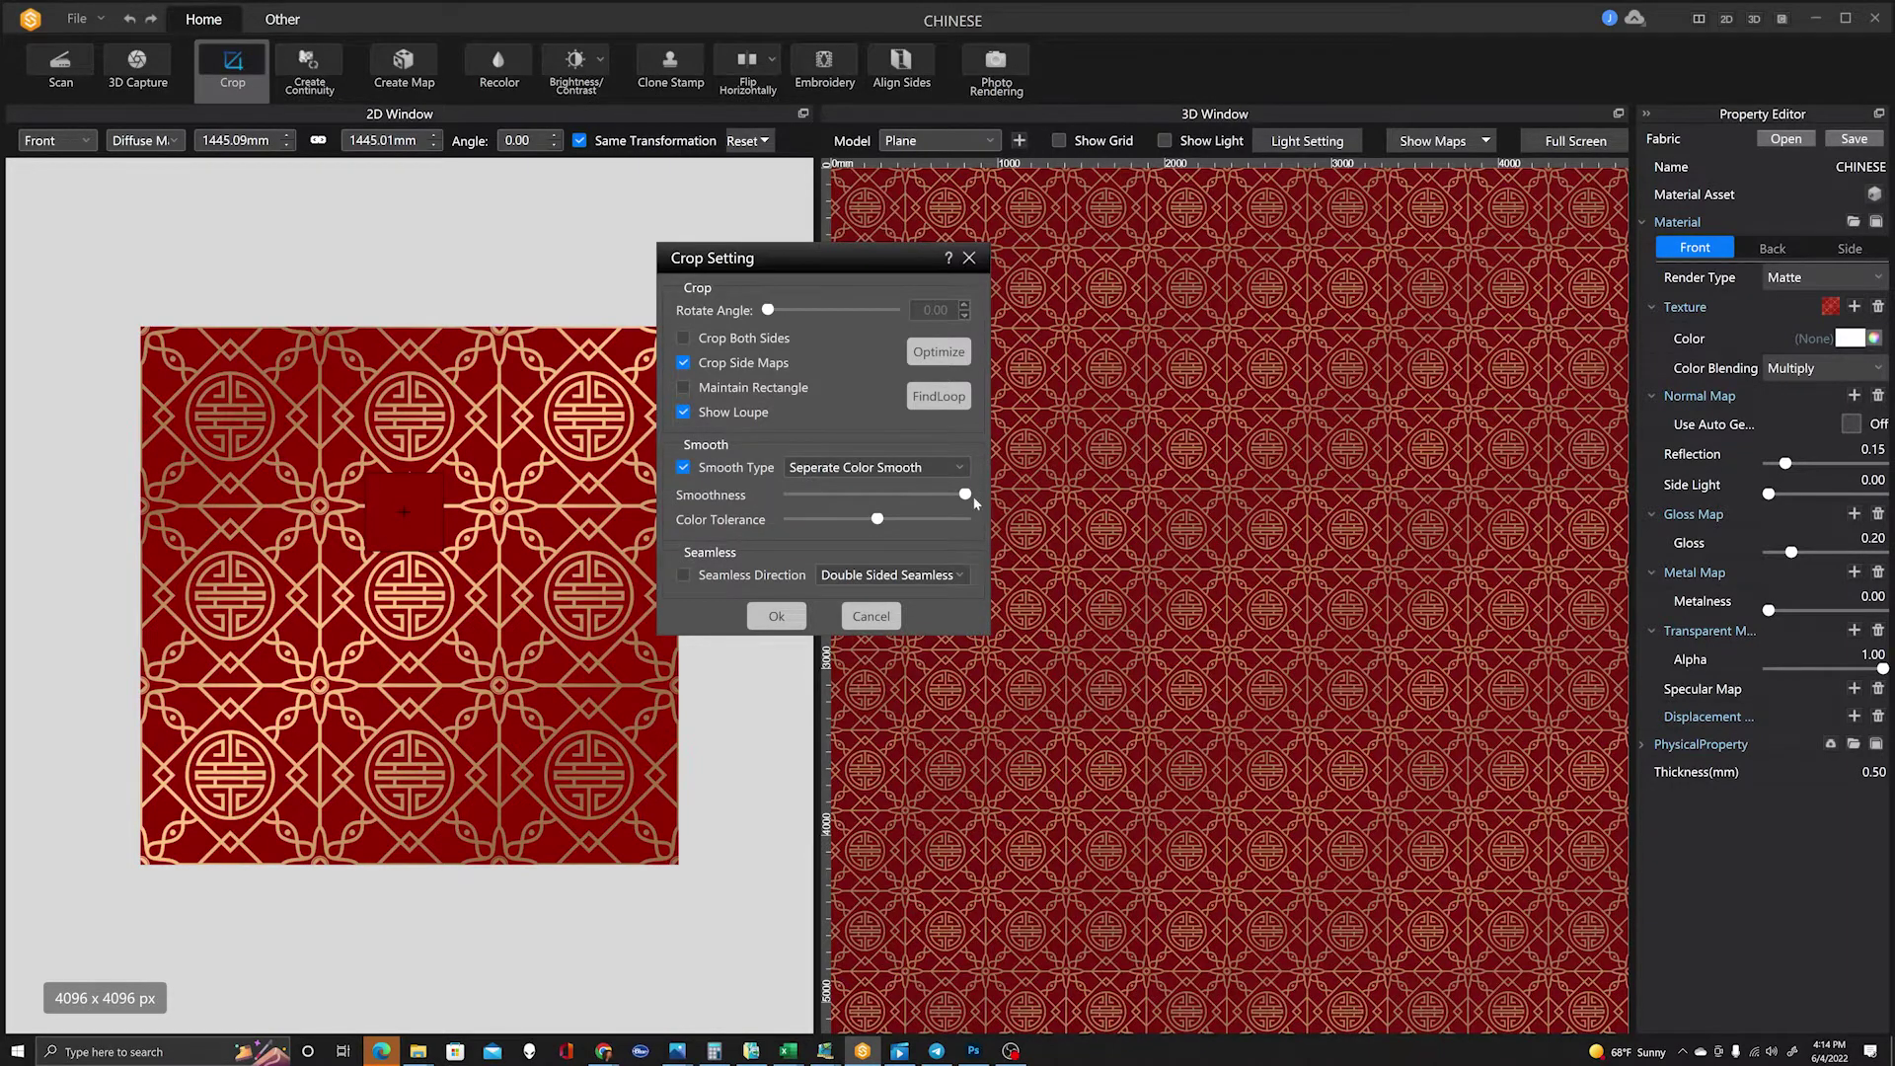
left_click(881, 495)
left_click(769, 501)
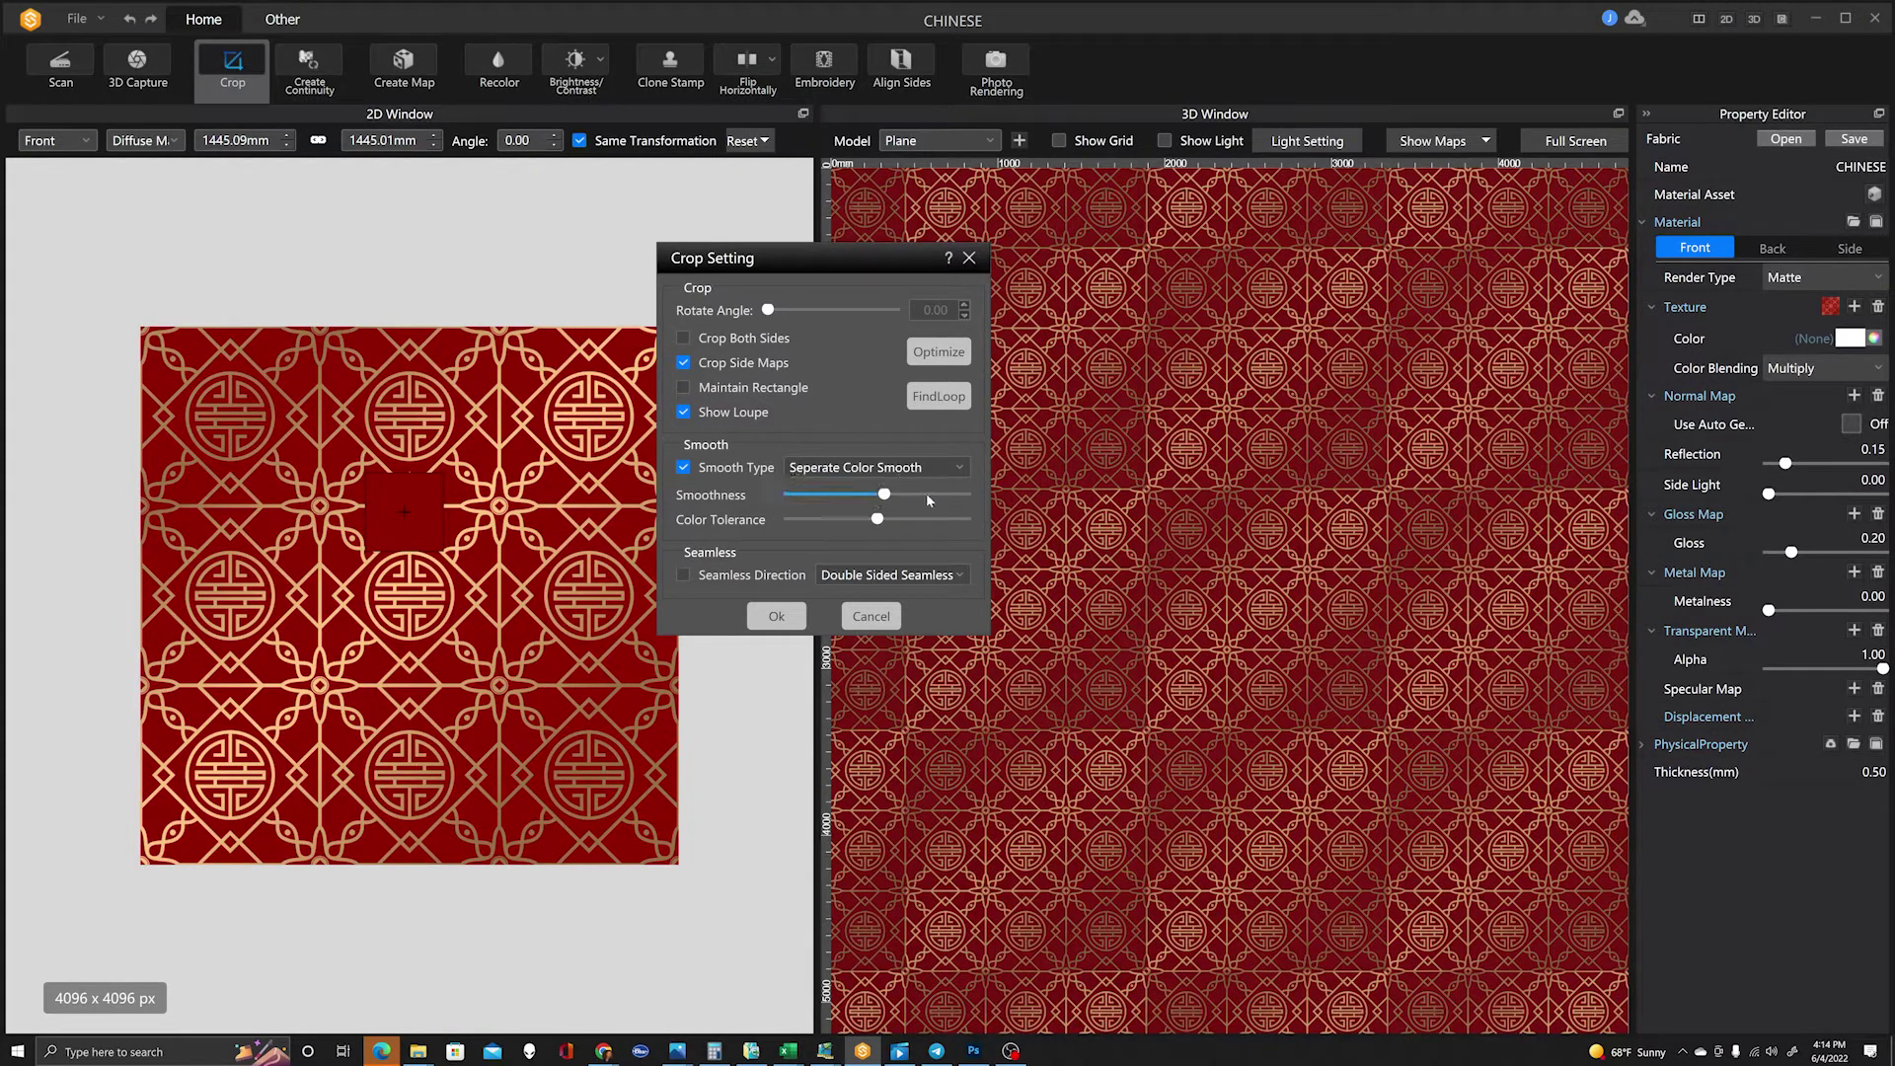
left_click_drag(926, 494, 991, 506)
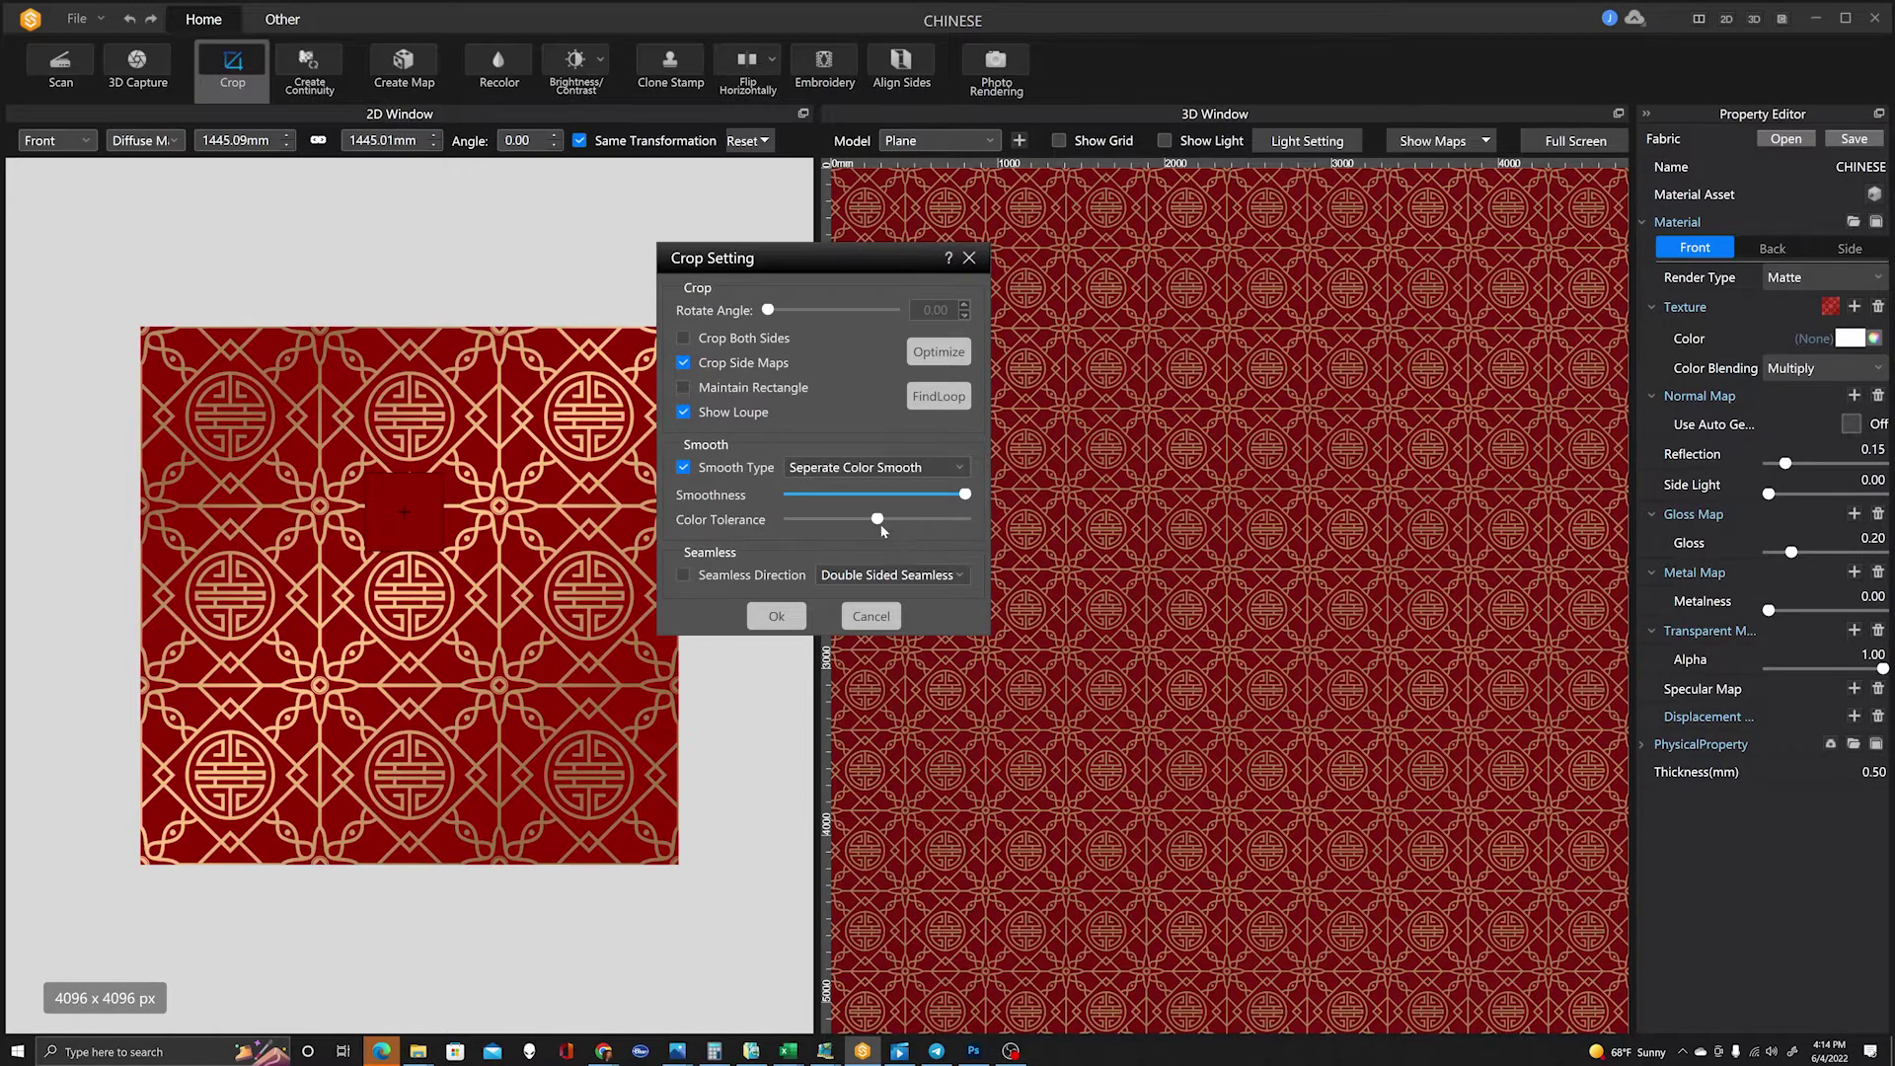
left_click(800, 614)
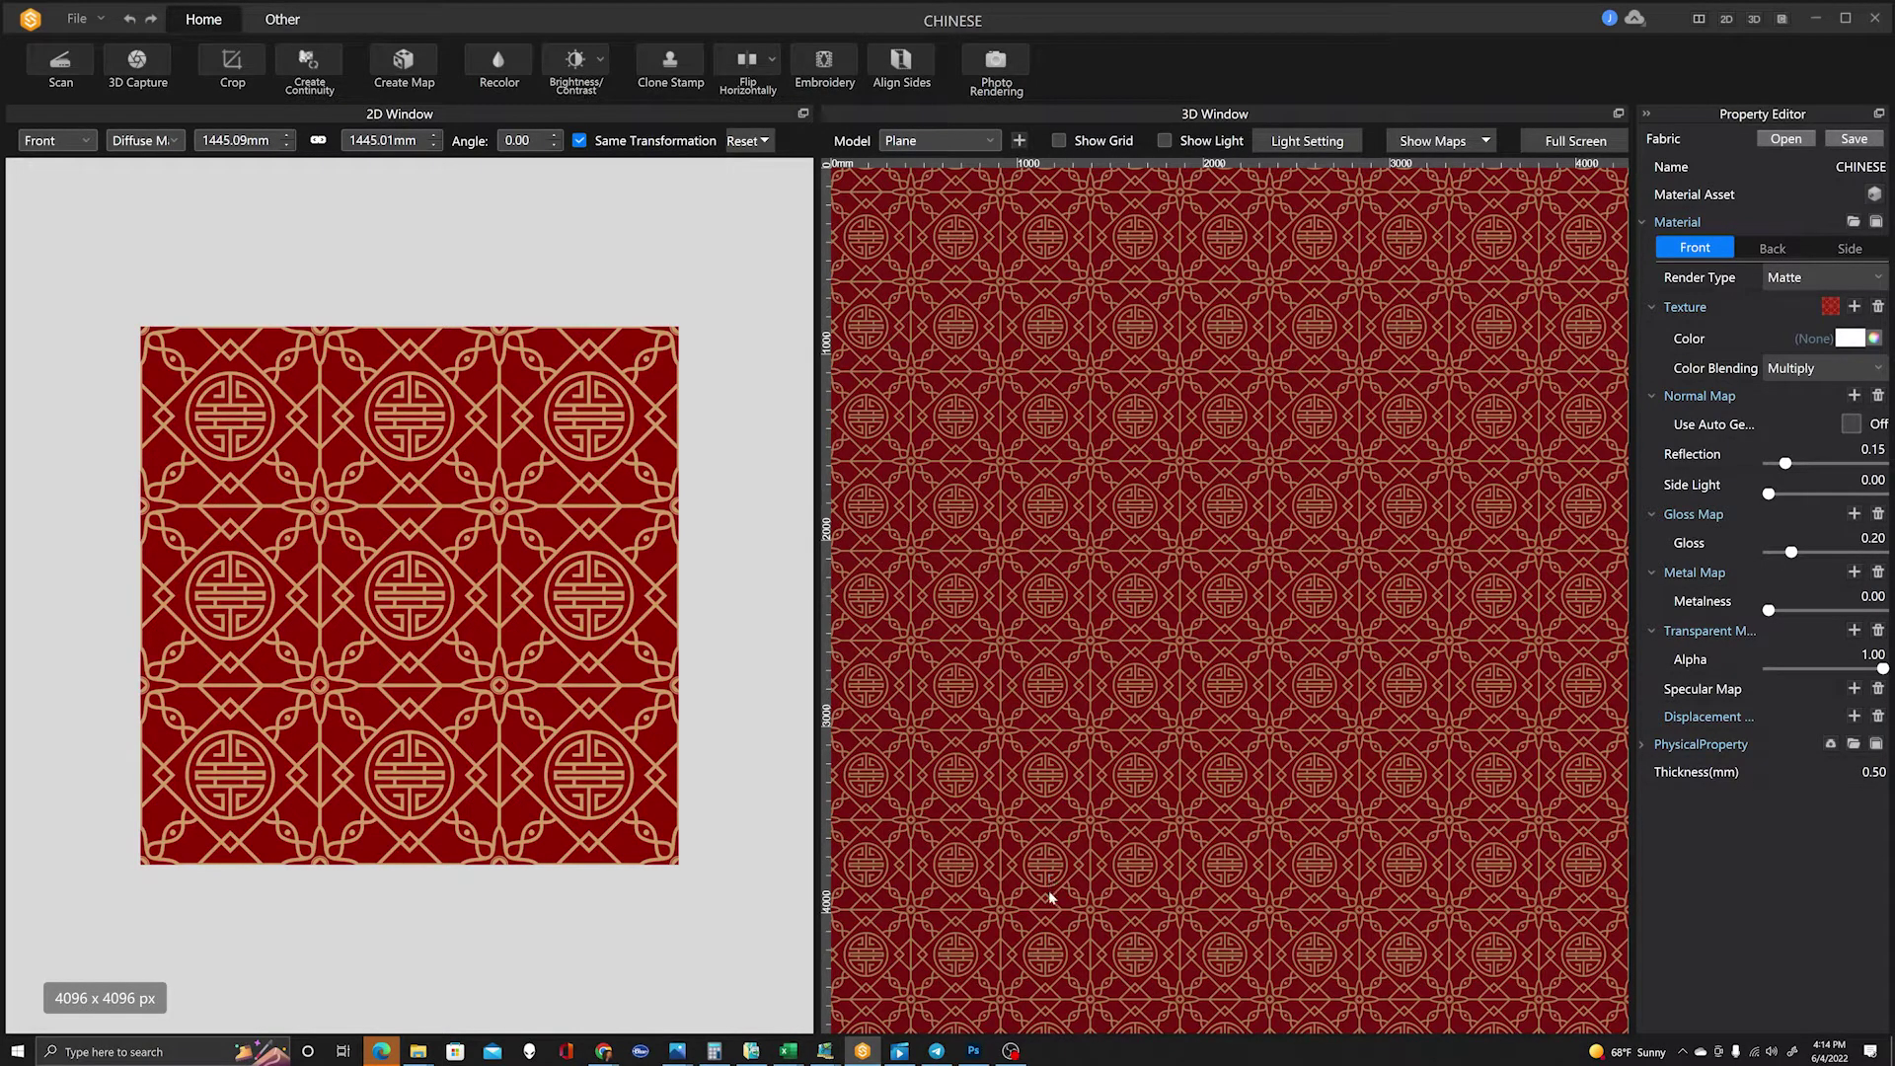
Add a Levels adjustment layer to the CHINESE image in Photoshop.
left_click(975, 1051)
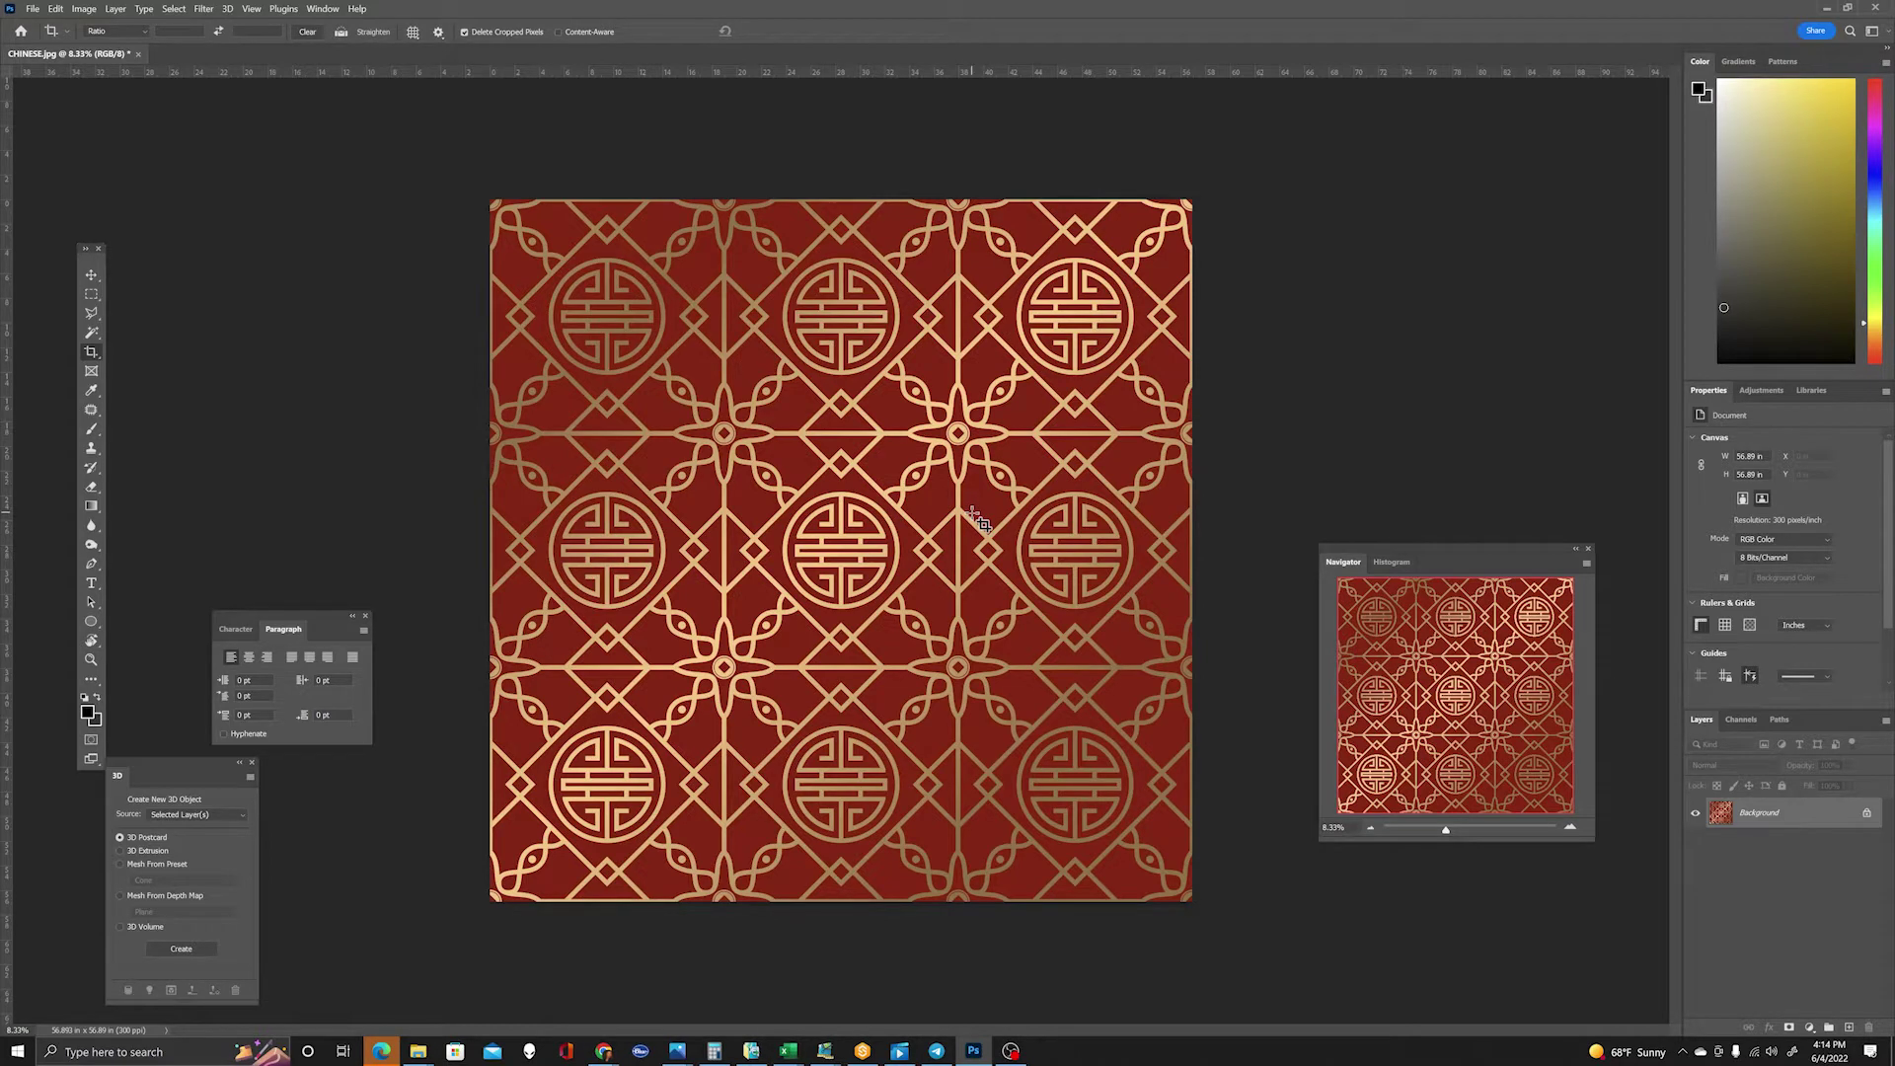
left_click(1810, 1029)
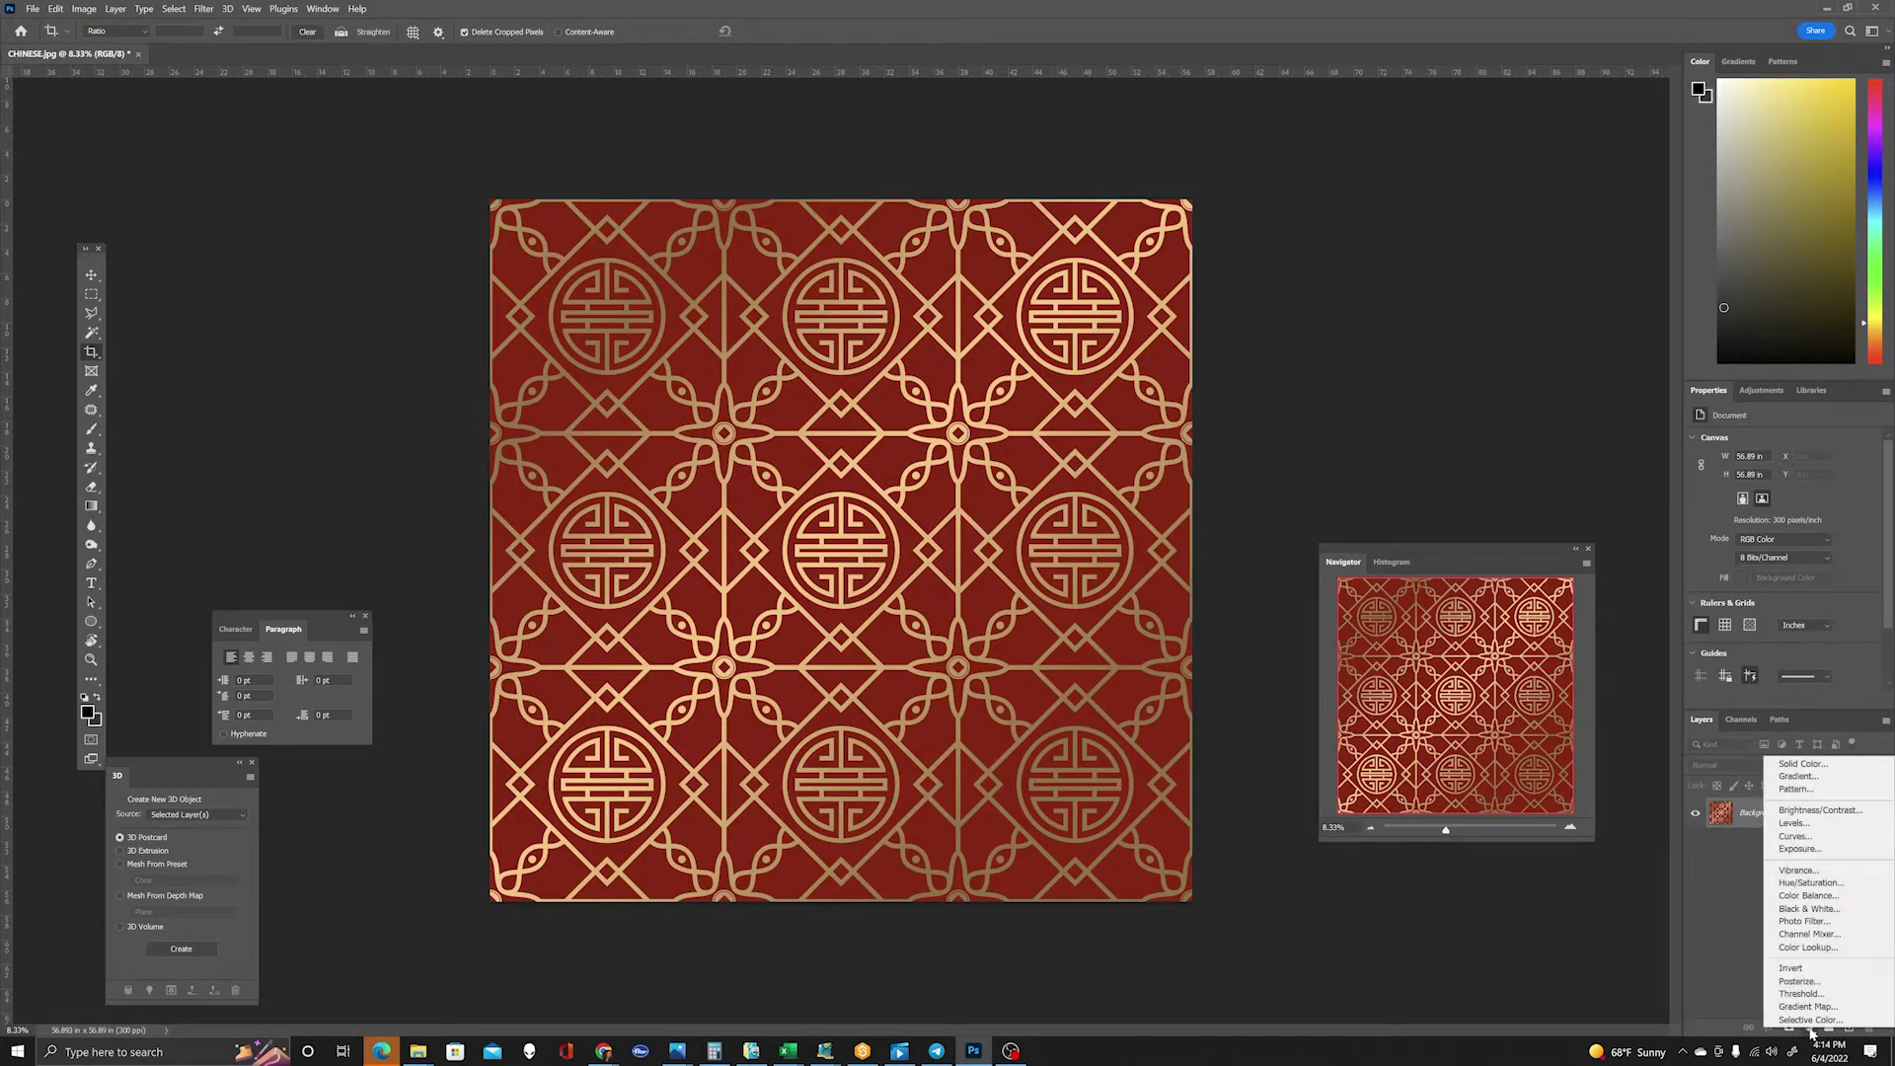
left_click(1803, 824)
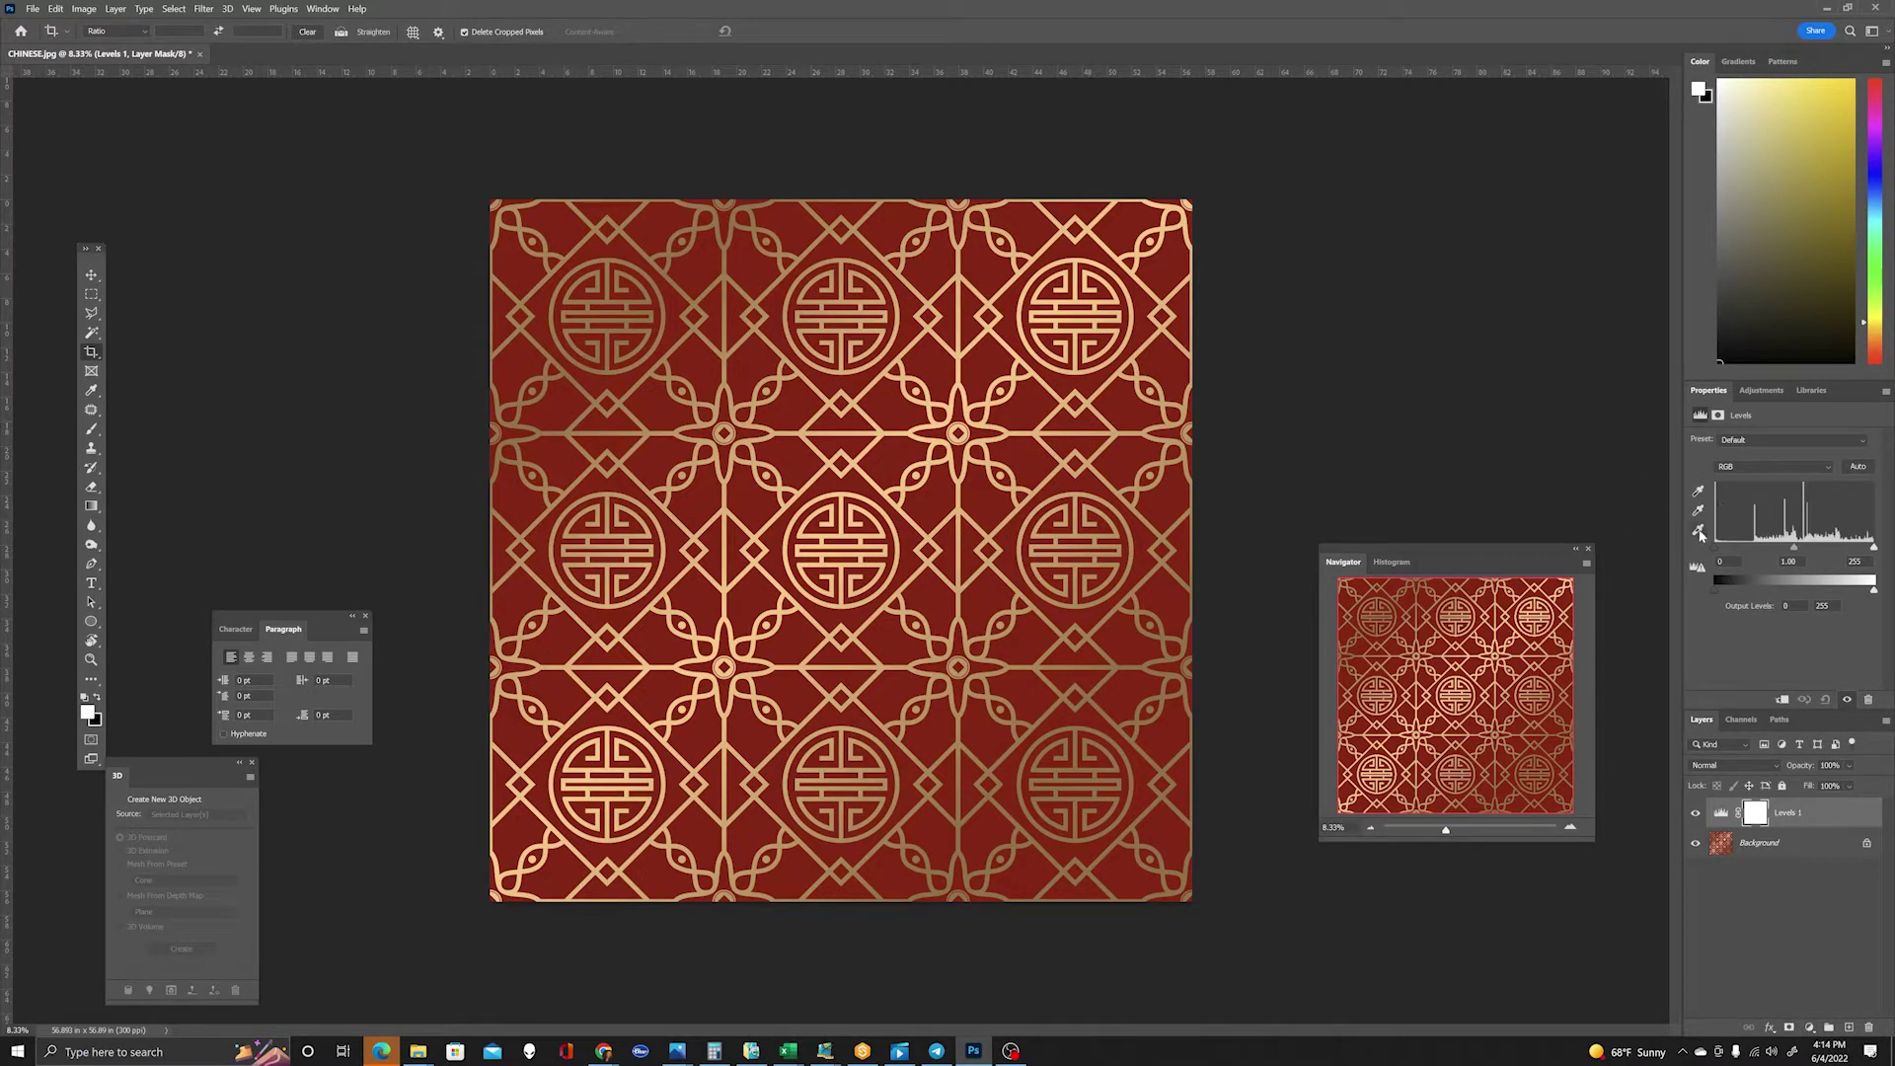
Set the Levels white point from the gold lines and black point from the red background.
left_click(1699, 532)
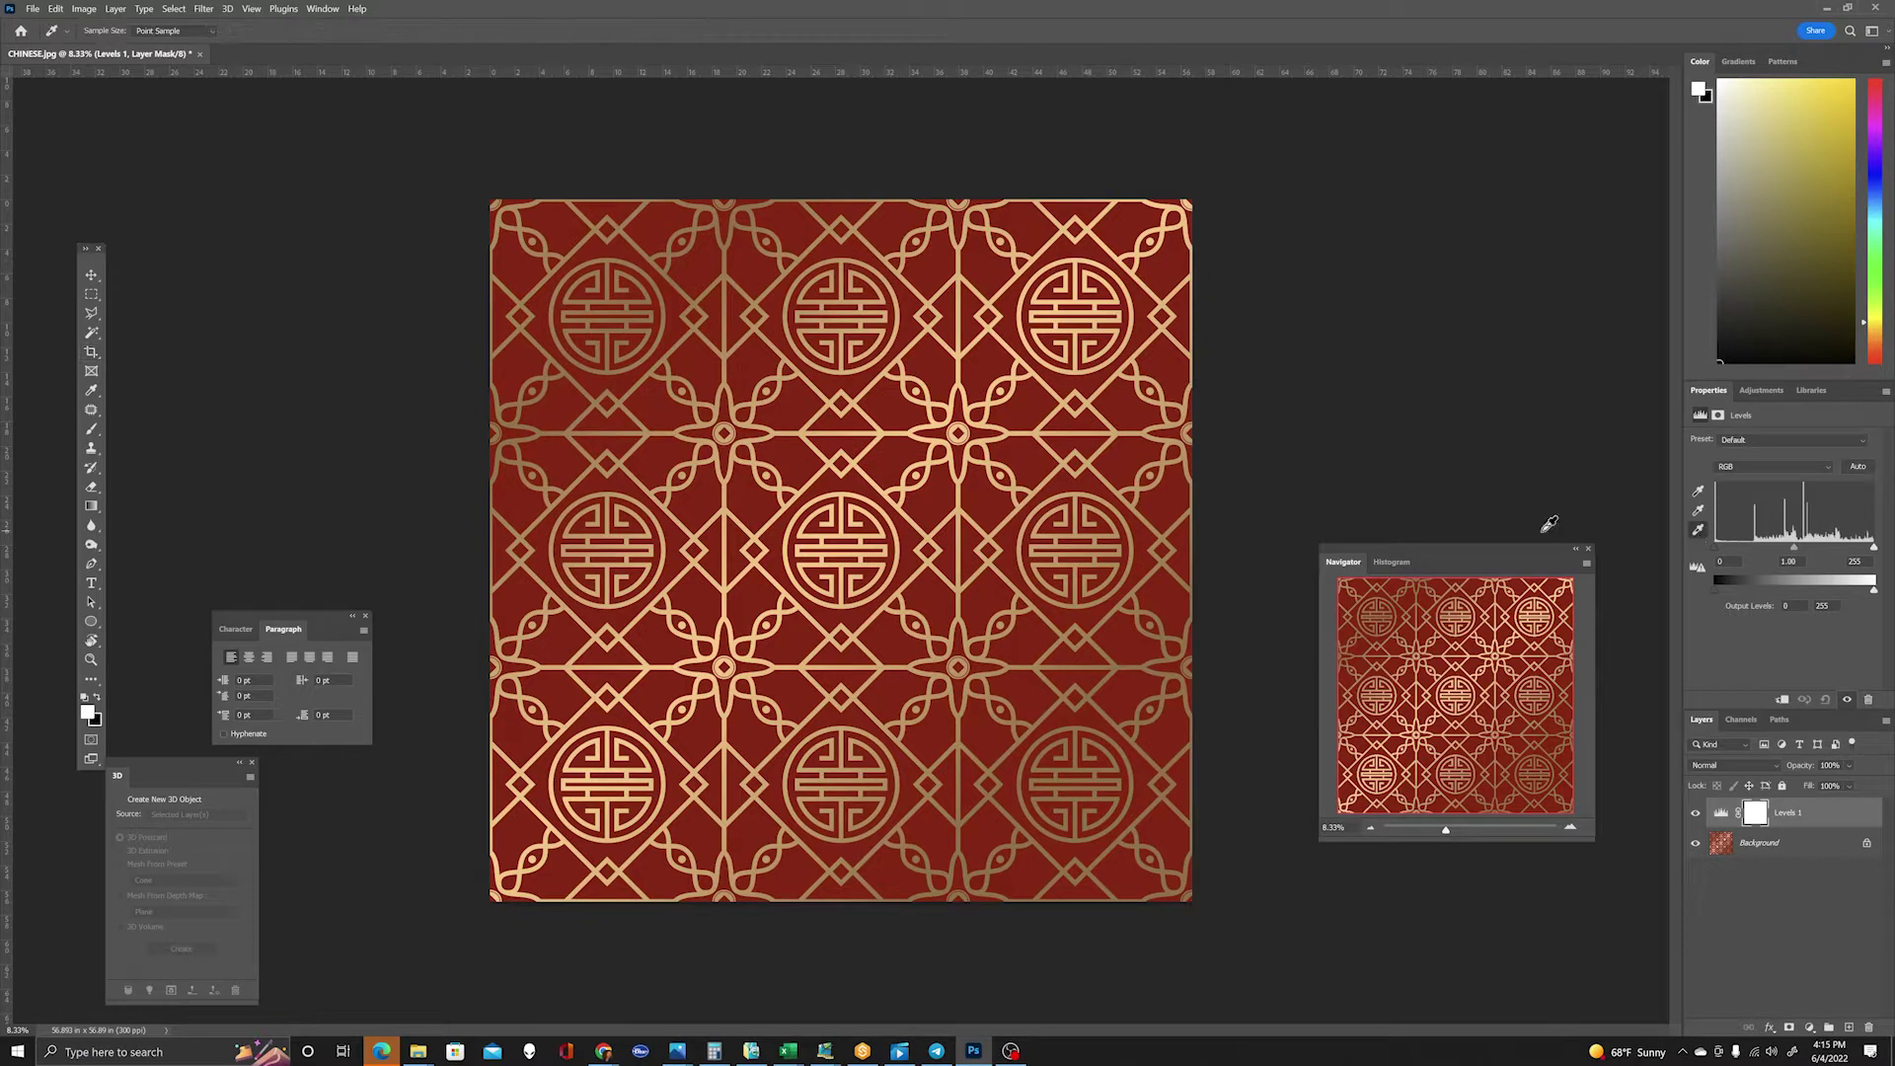
left_click(573, 526)
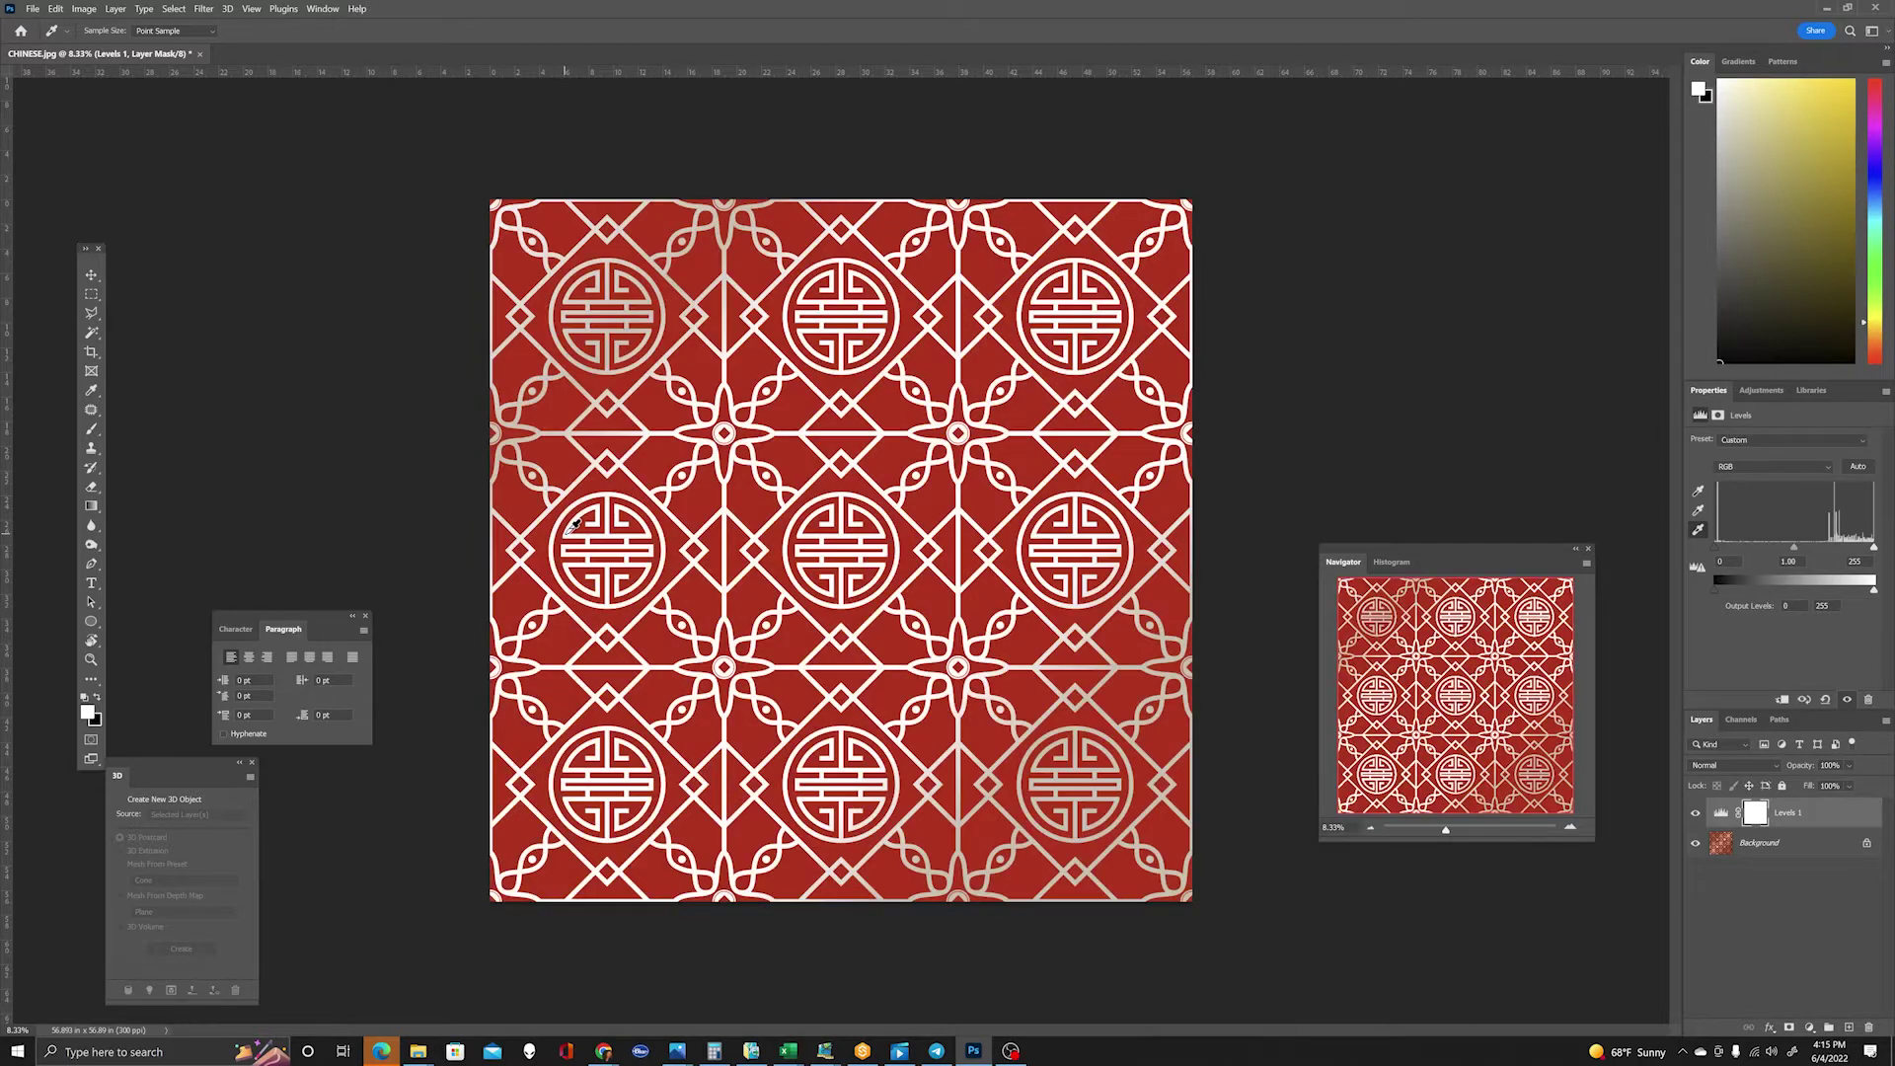
left_click(531, 424)
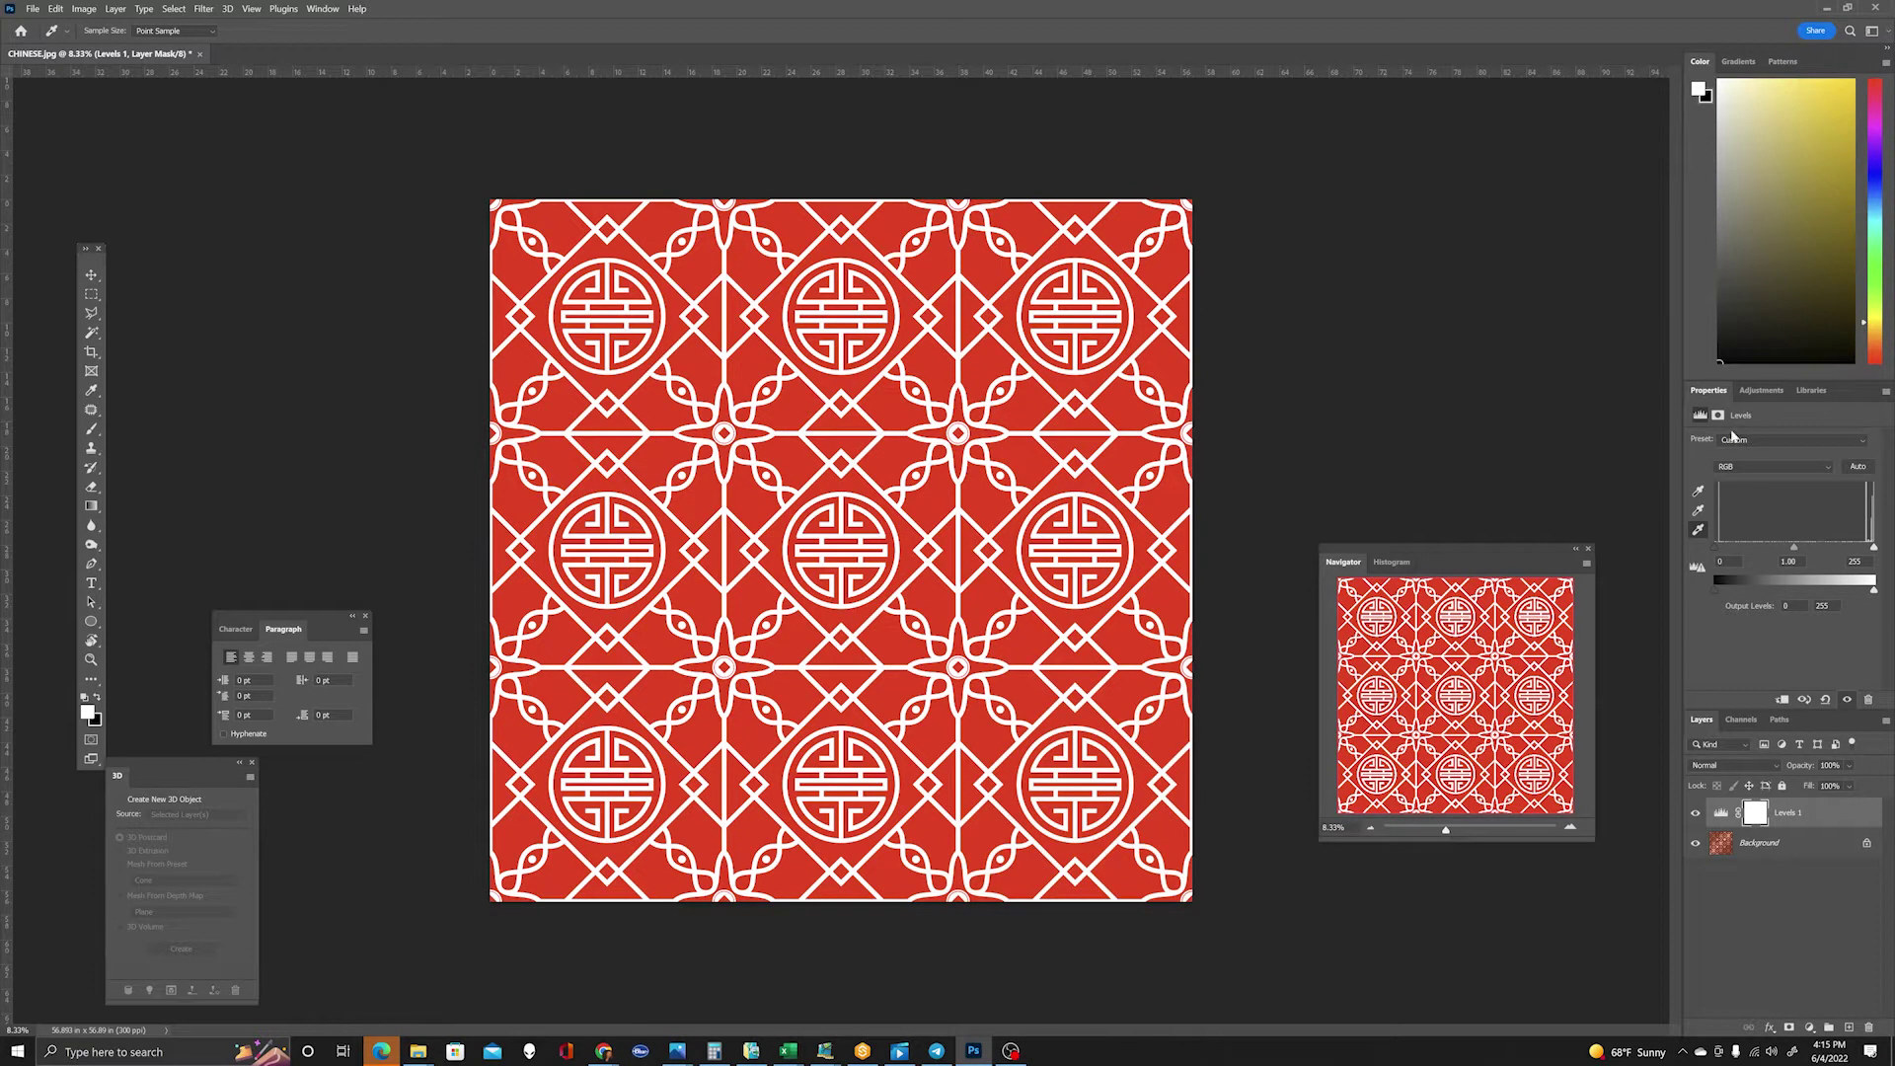
left_click(1699, 491)
left_click(516, 248)
left_click(515, 248)
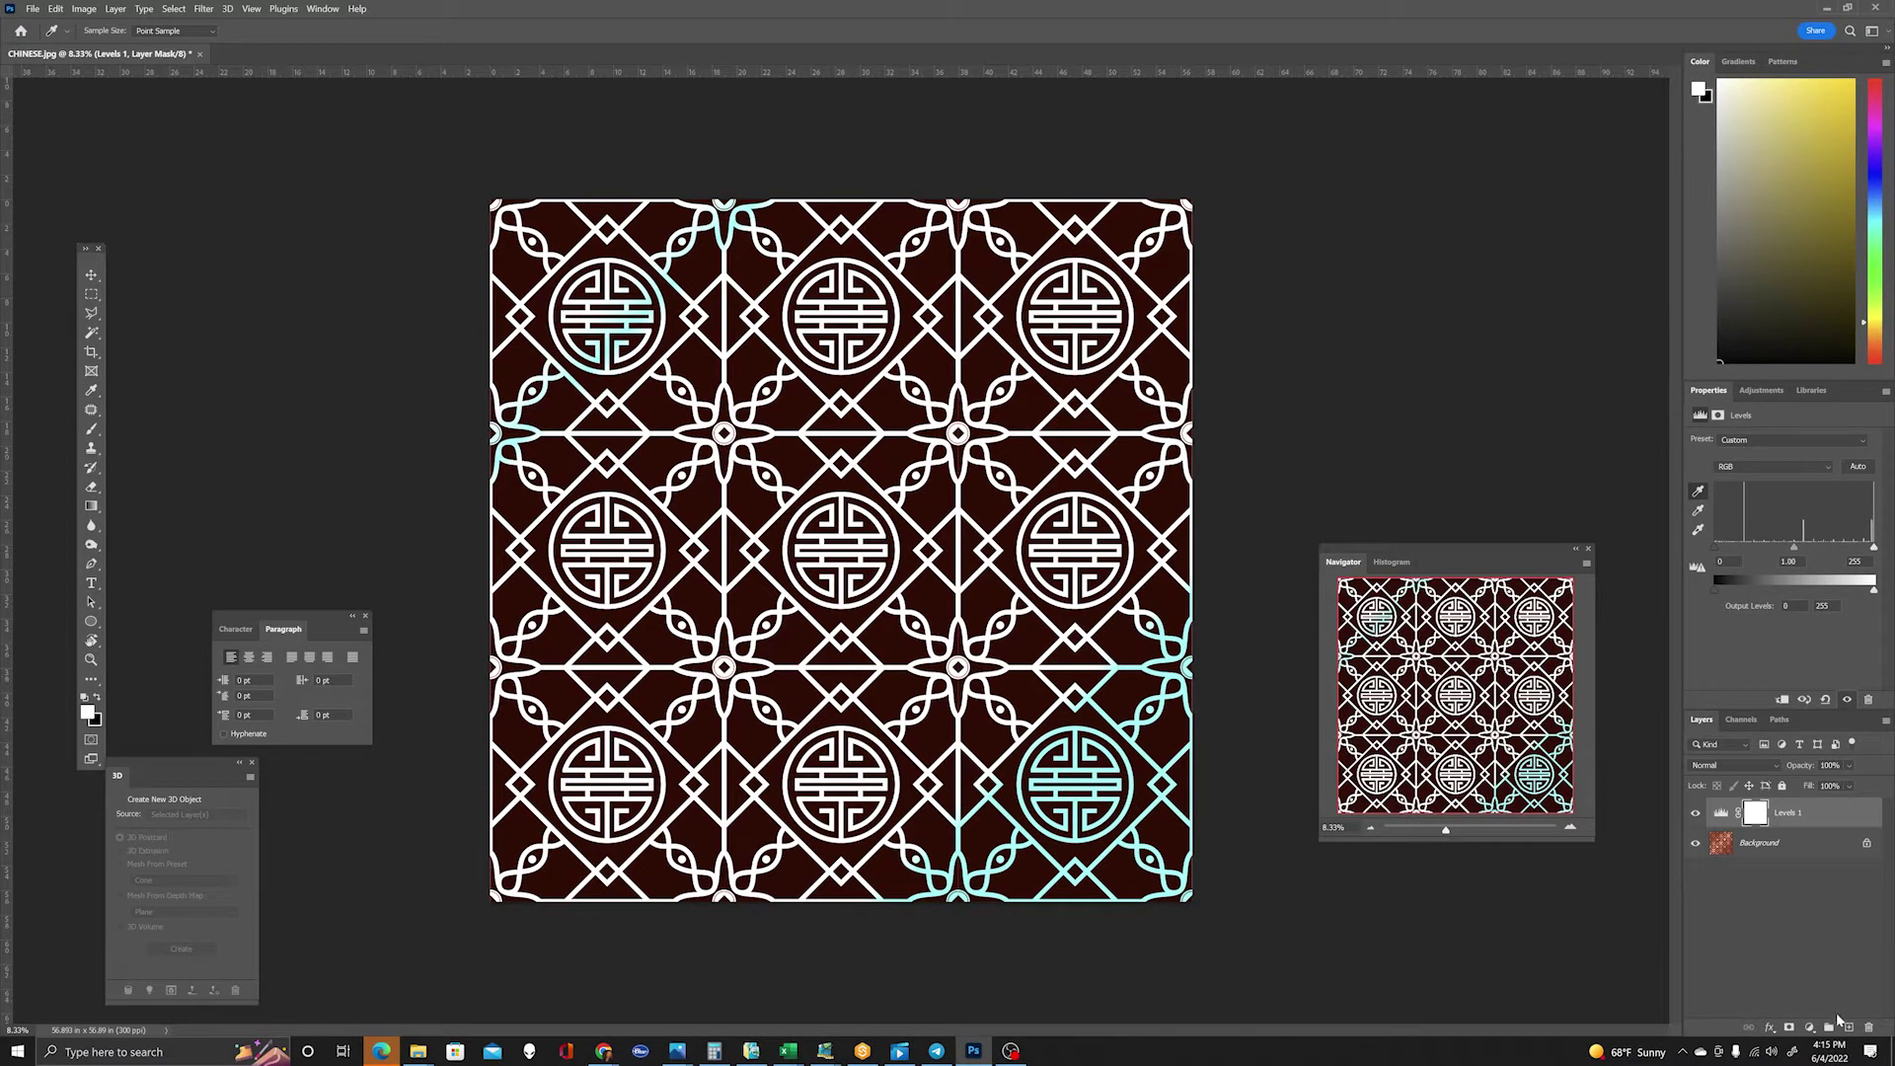
Add a Black & White adjustment layer to CHINESE.jpg, then go back to Style3D Fabric.
left_click(1809, 1029)
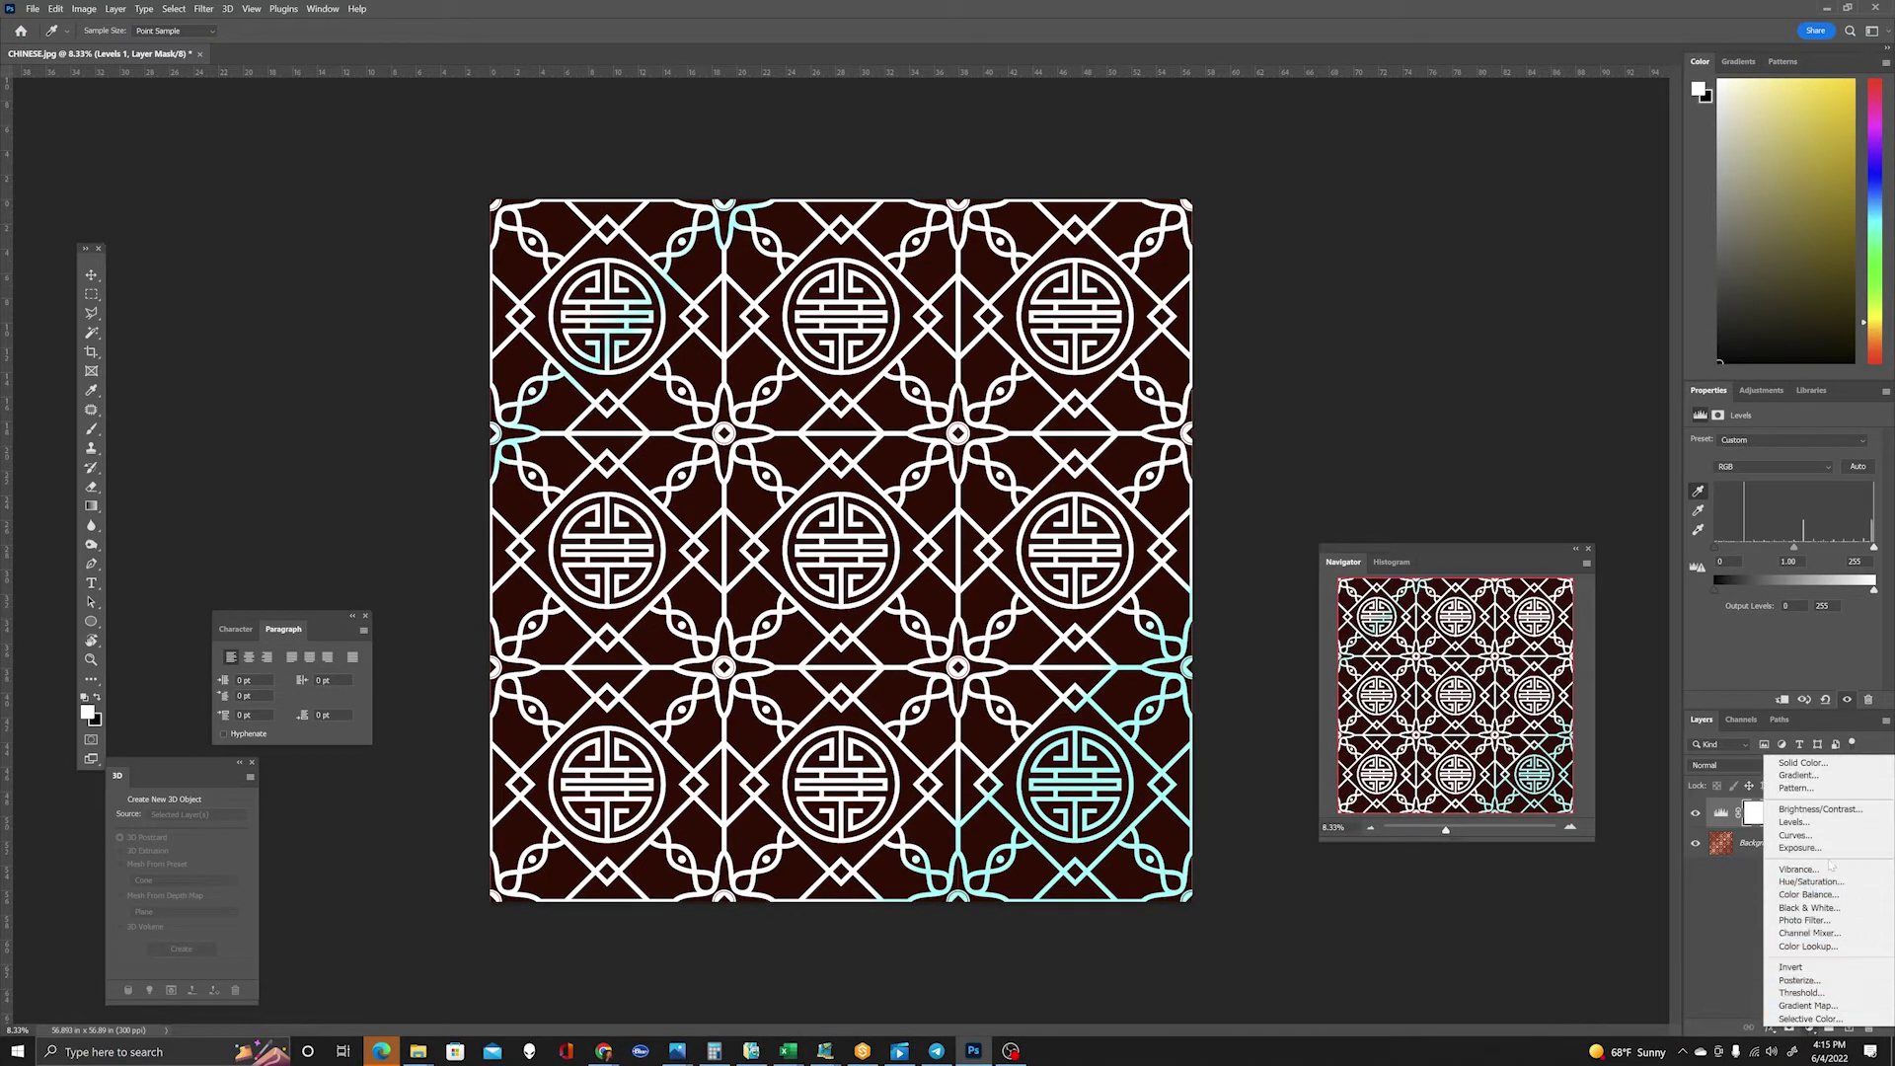
left_click(1807, 907)
key("c")
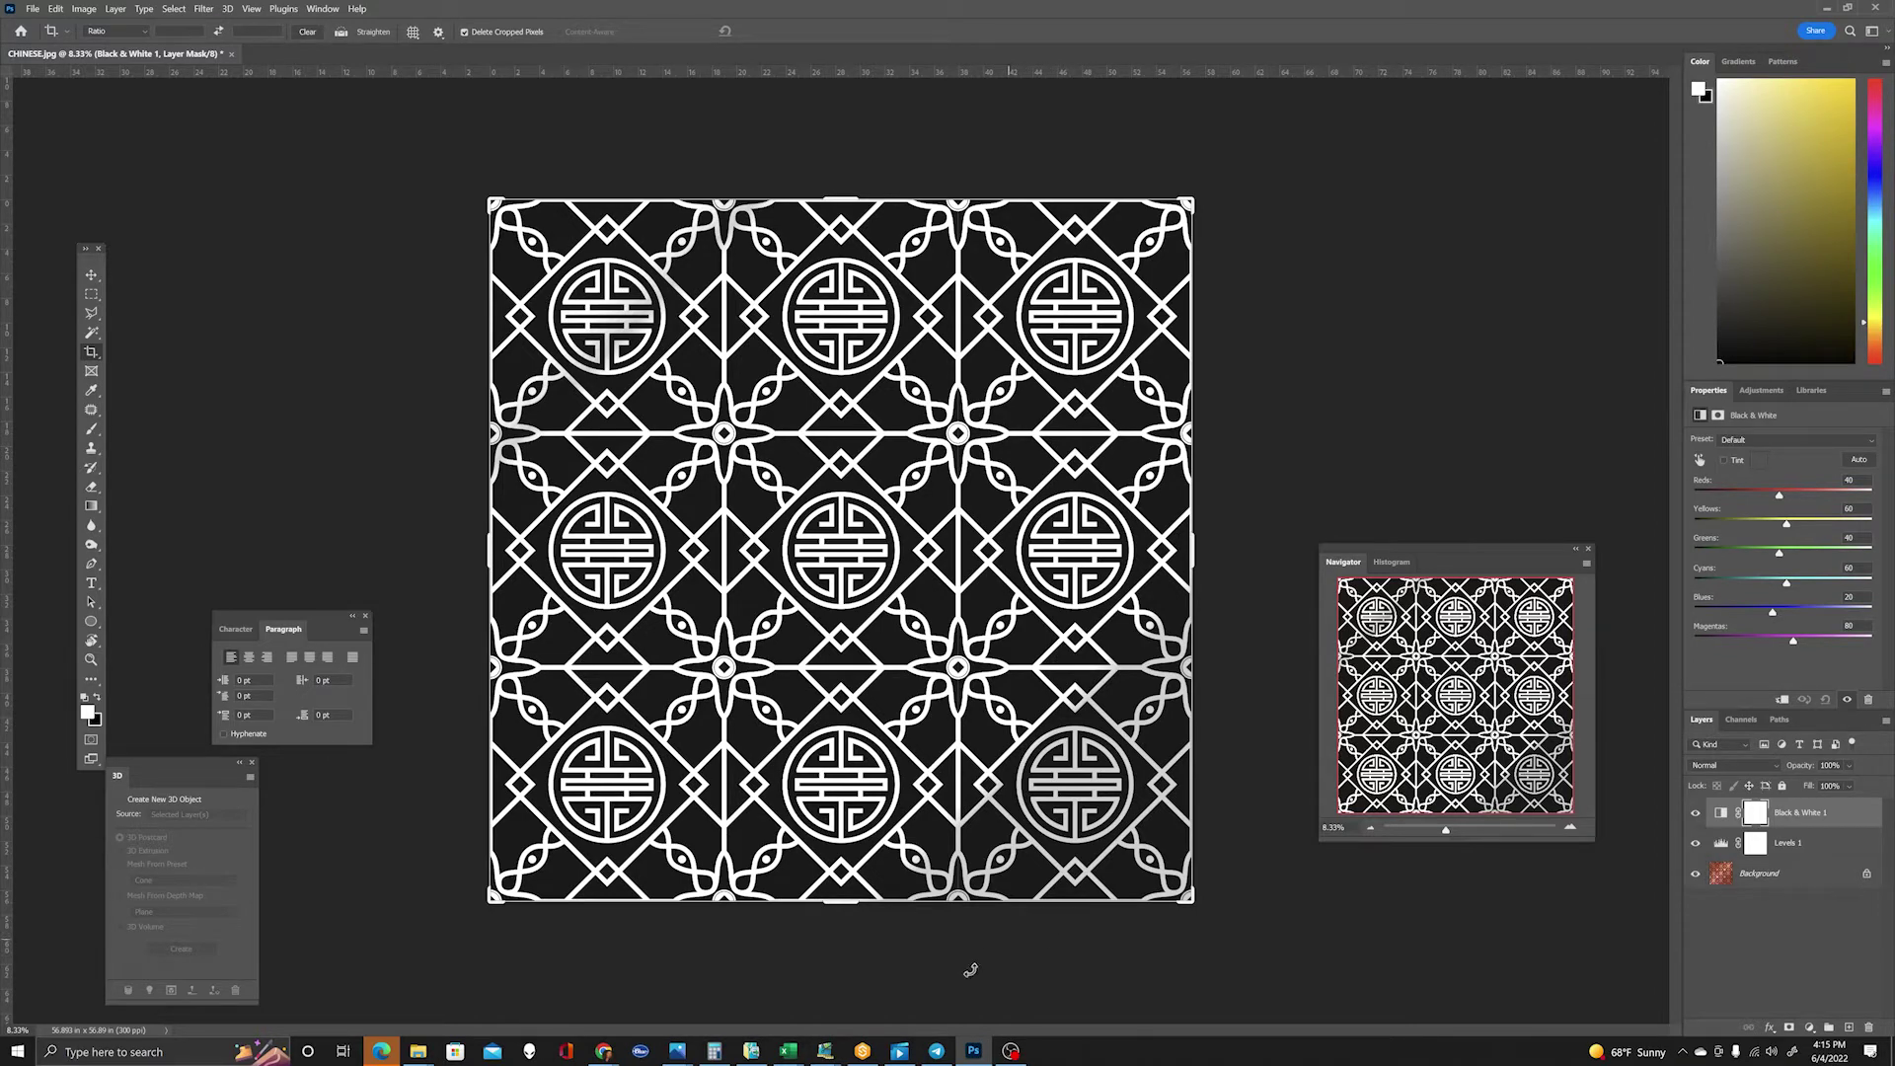
left_click(862, 1050)
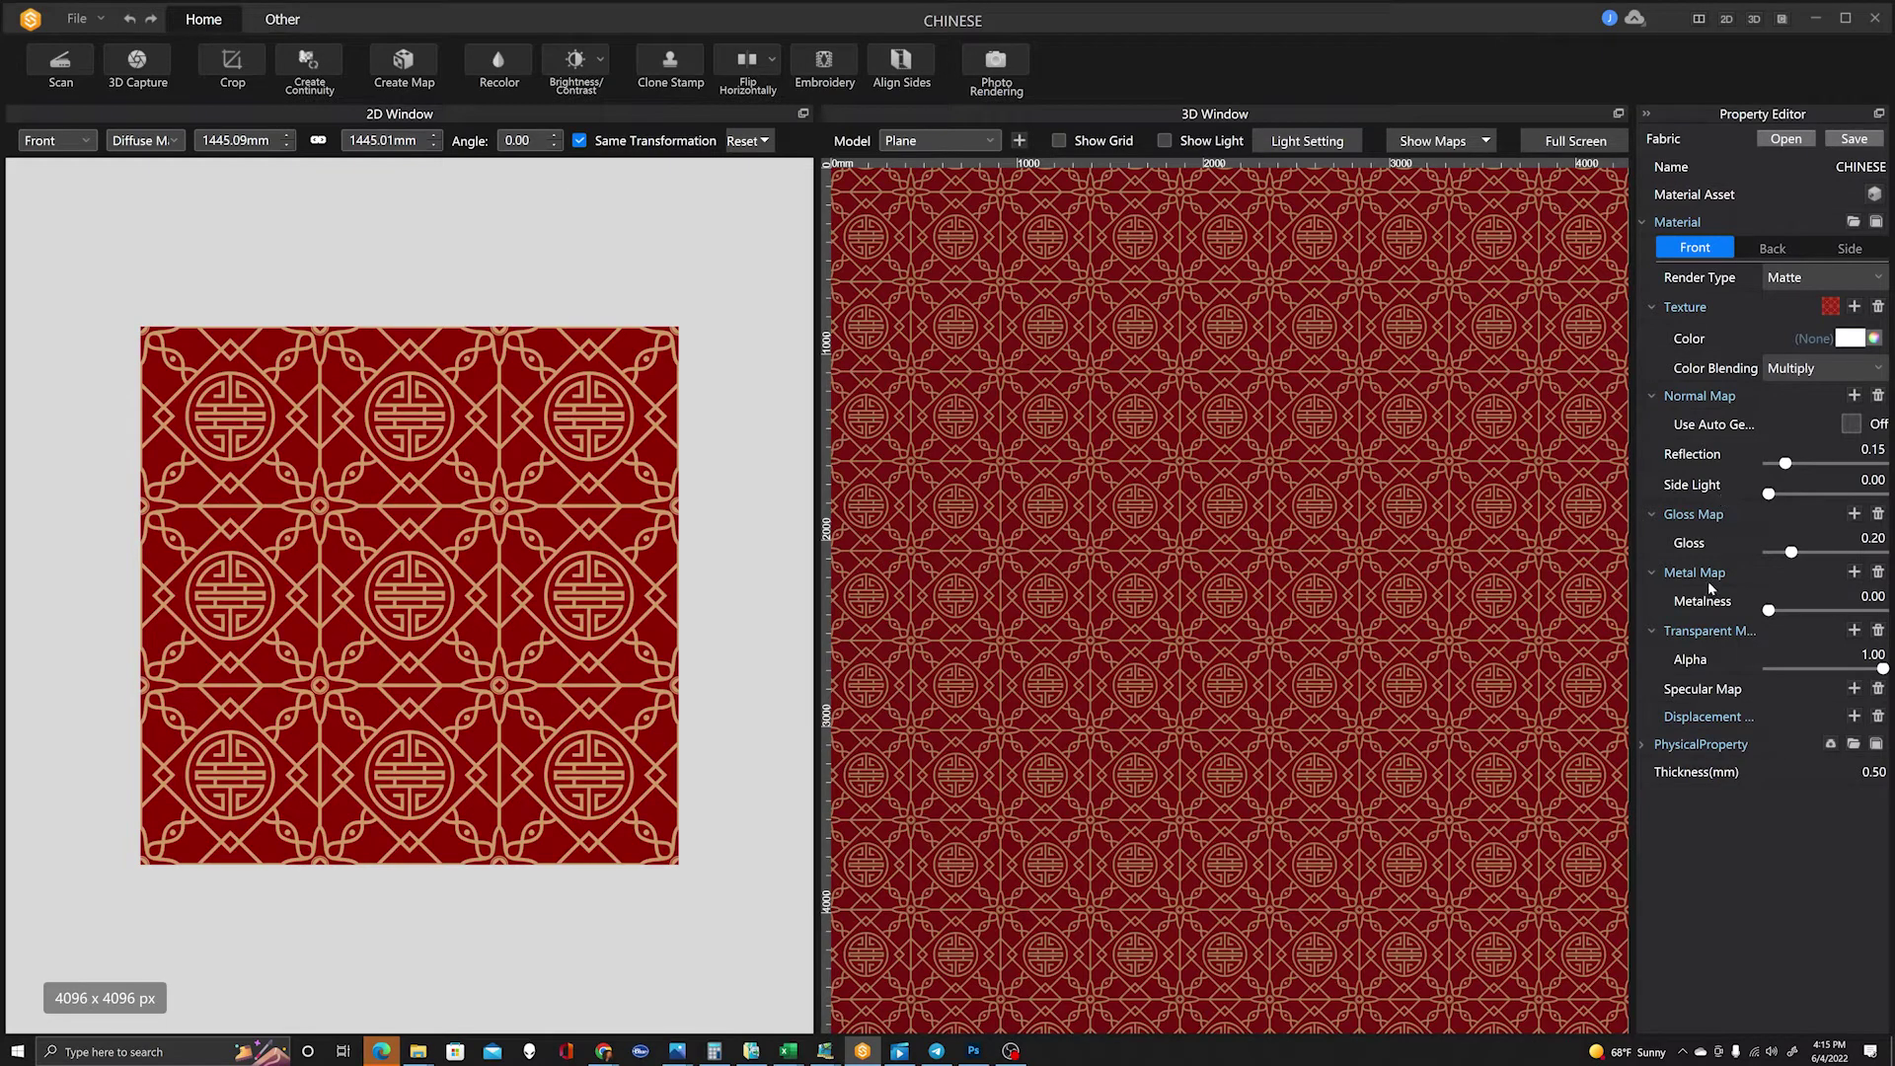
Load CHINESEMETAL.jpg as the metal map and preview the fabric on the Jacket model.
left_click(1855, 573)
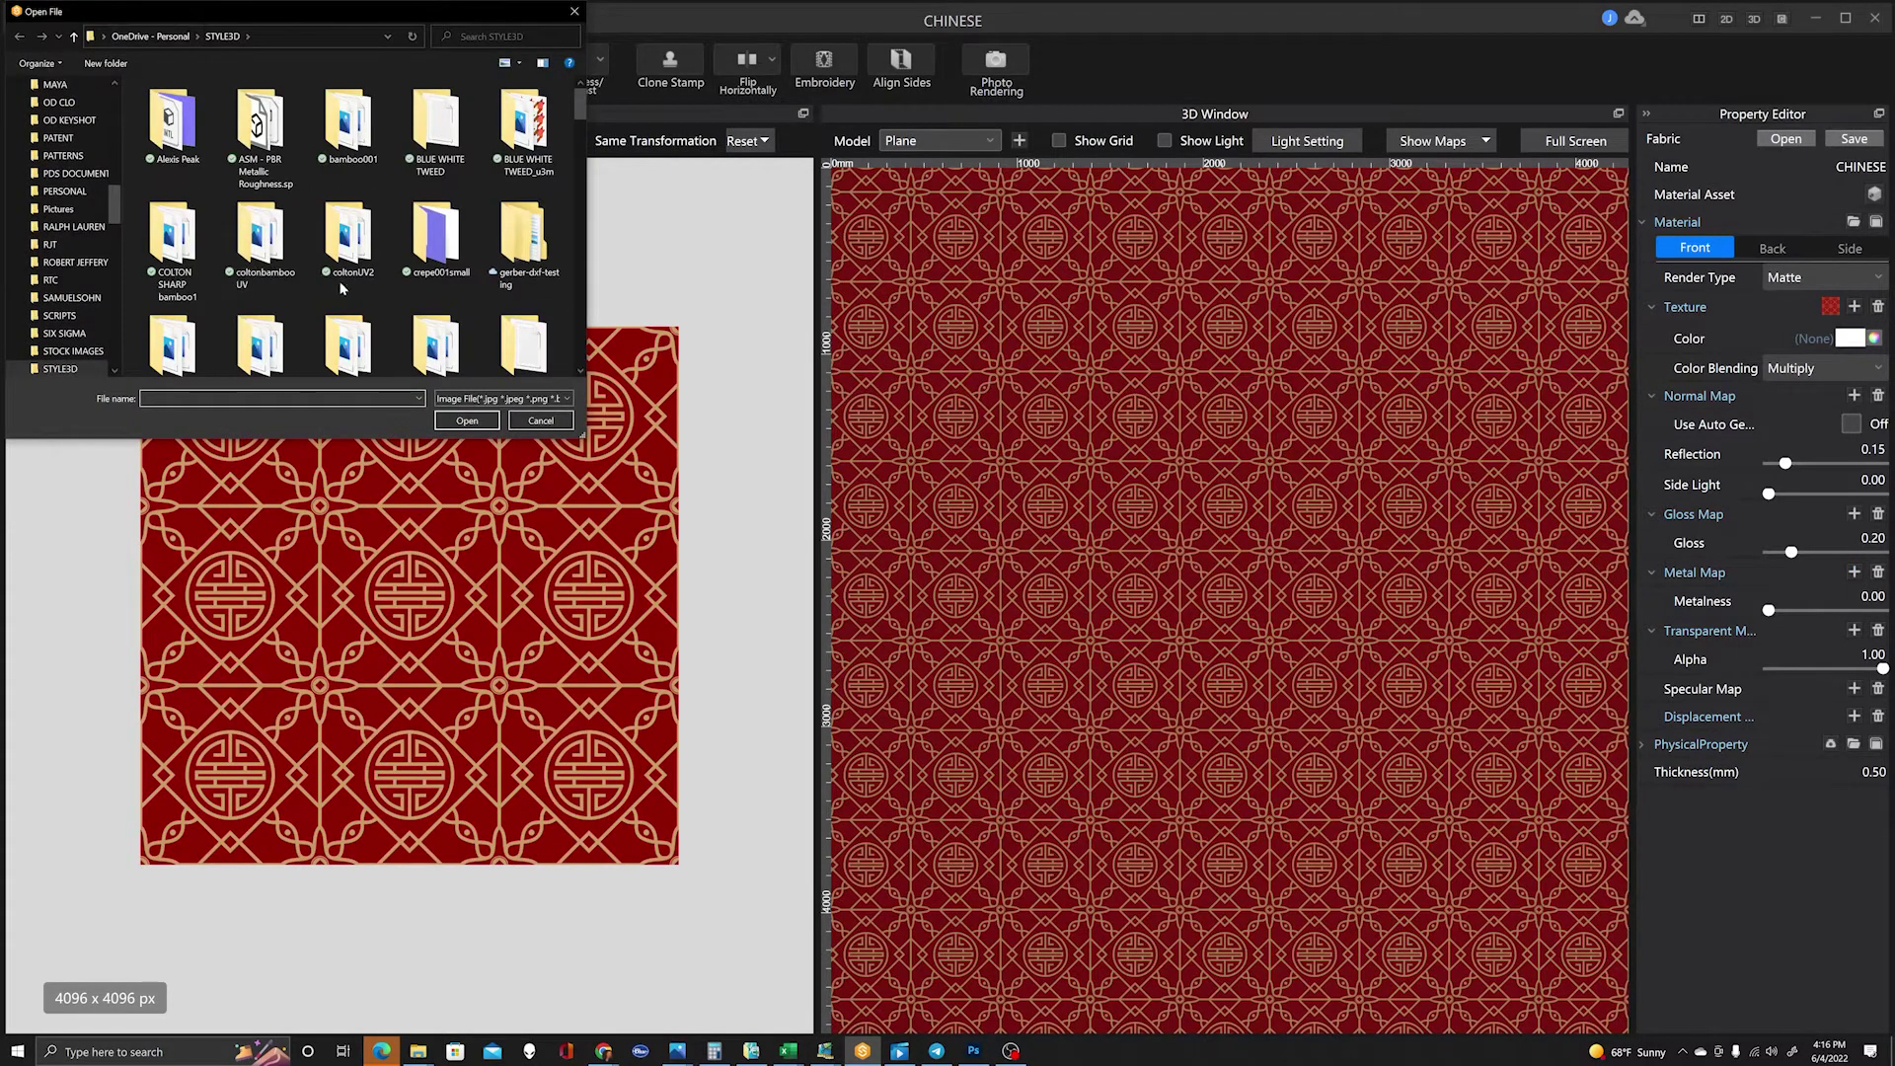
scroll(344, 234, "down", 1)
scroll(344, 234, "down", 5)
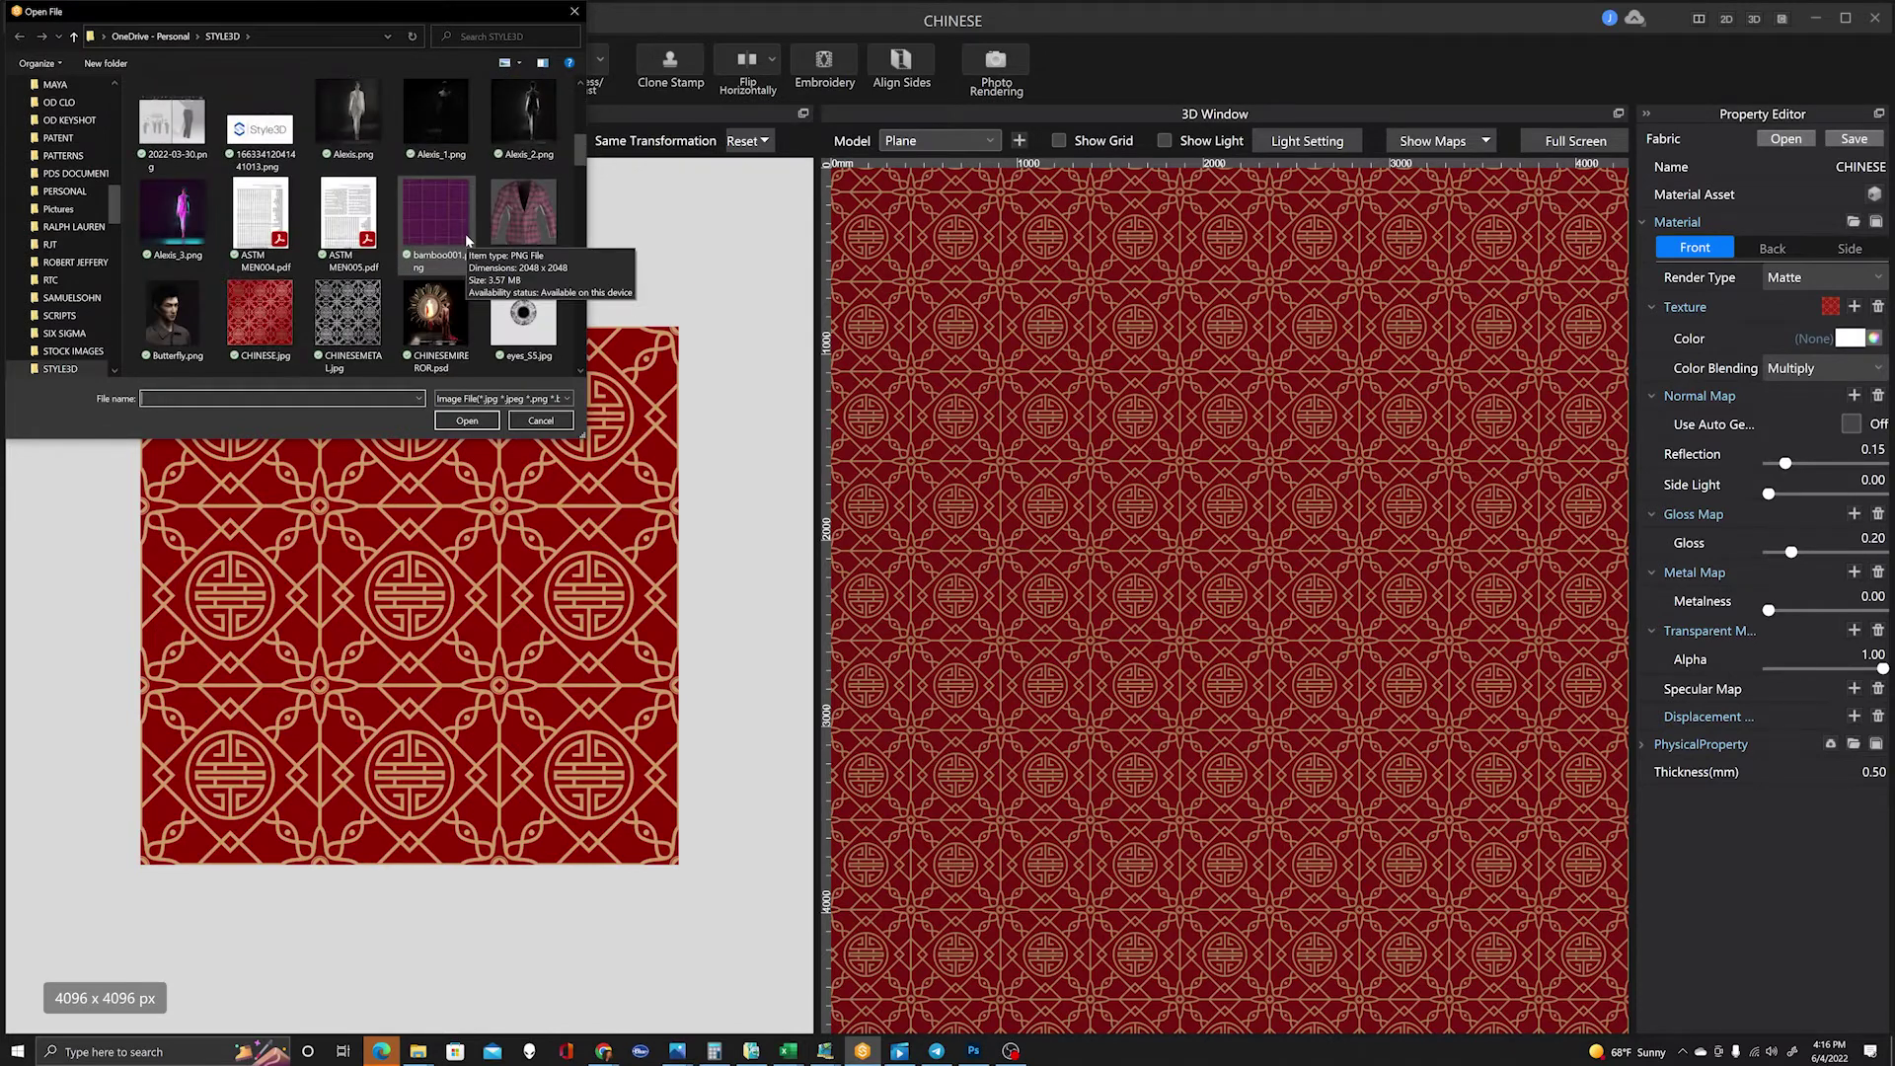
left_click(348, 110)
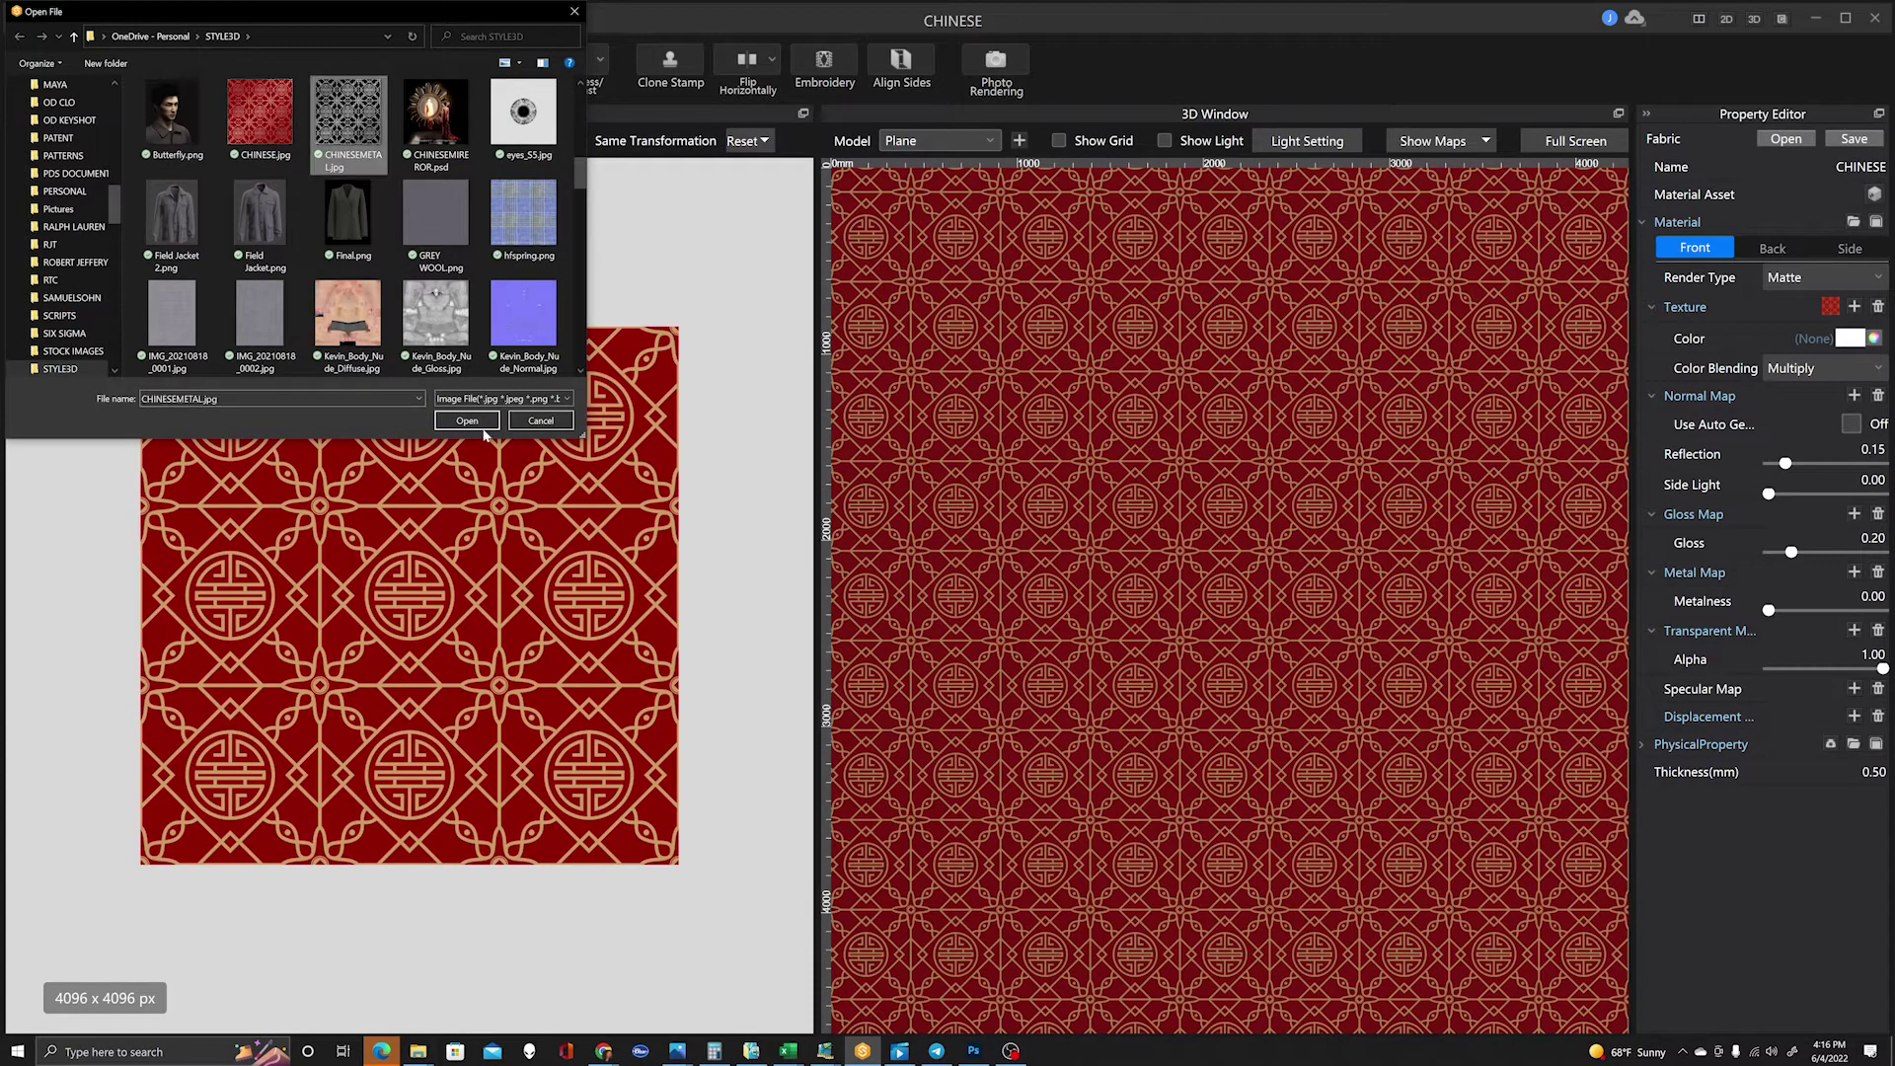
left_click(467, 421)
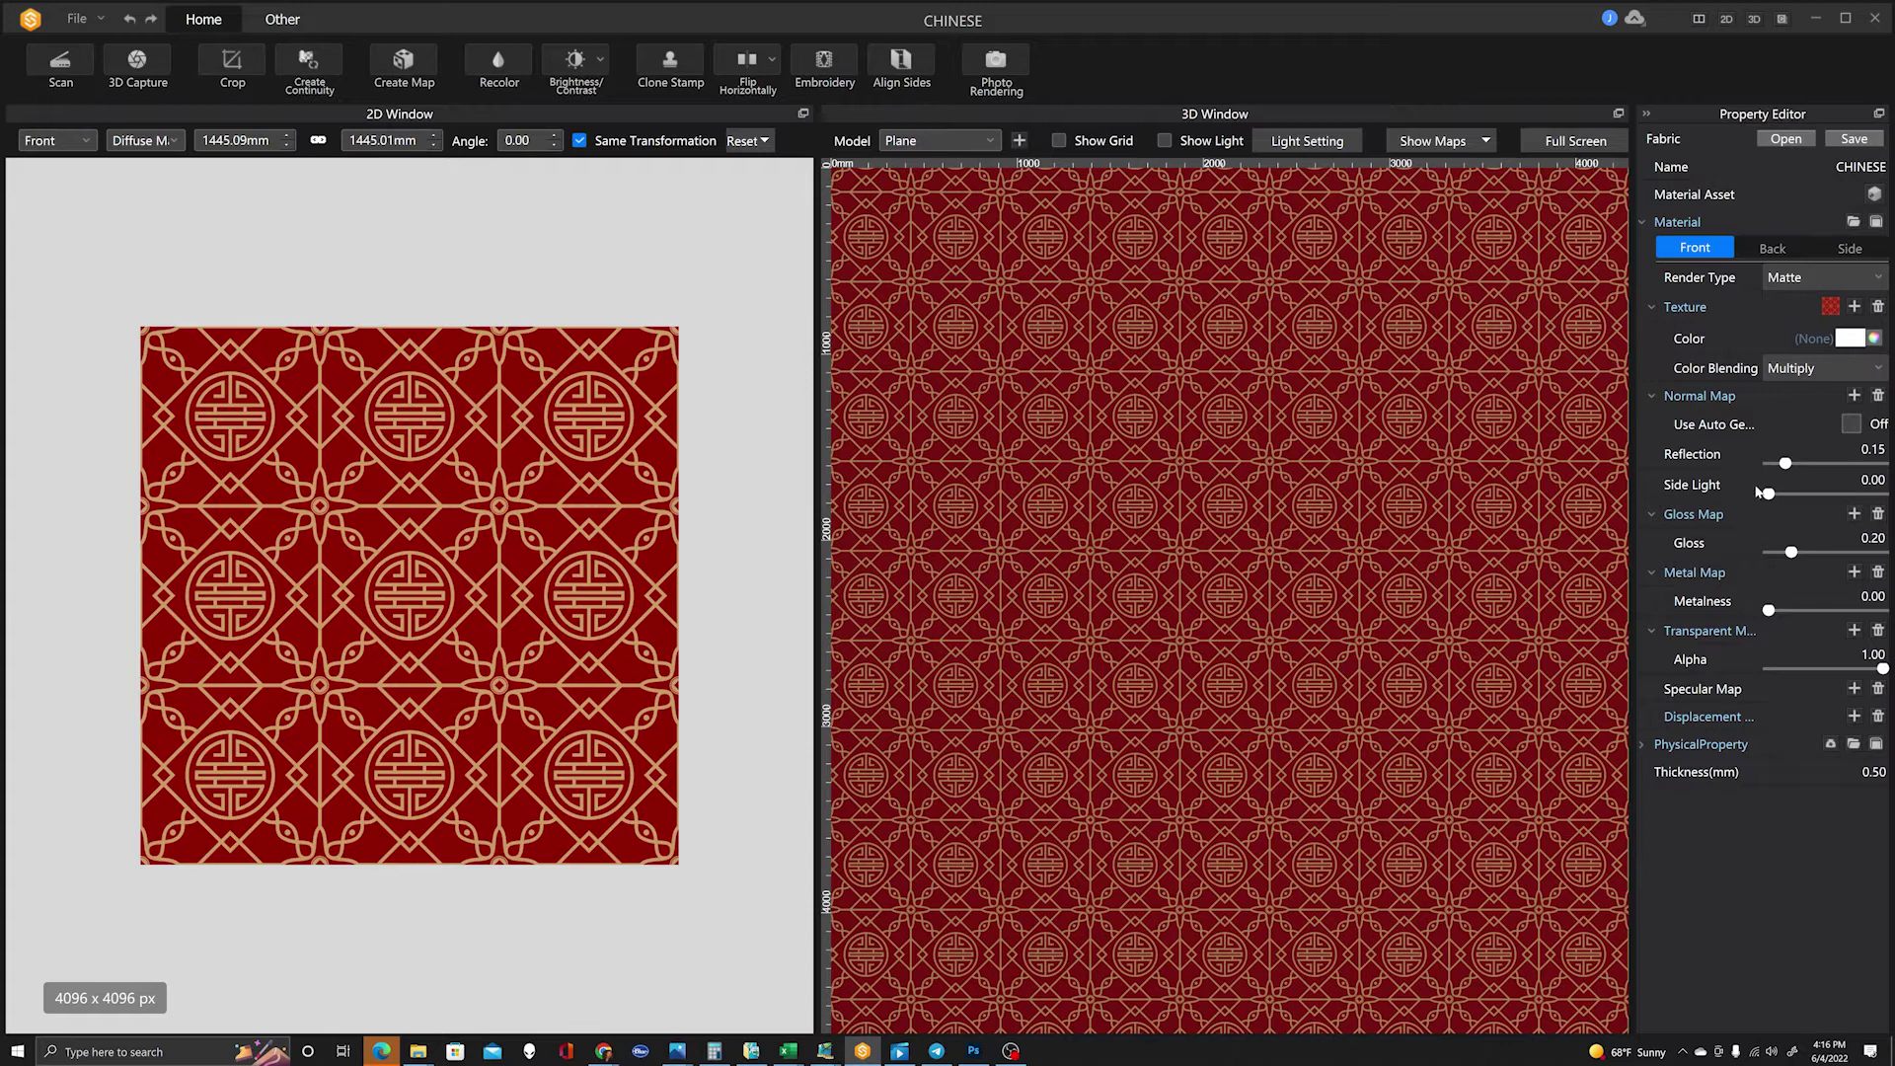
left_click(991, 138)
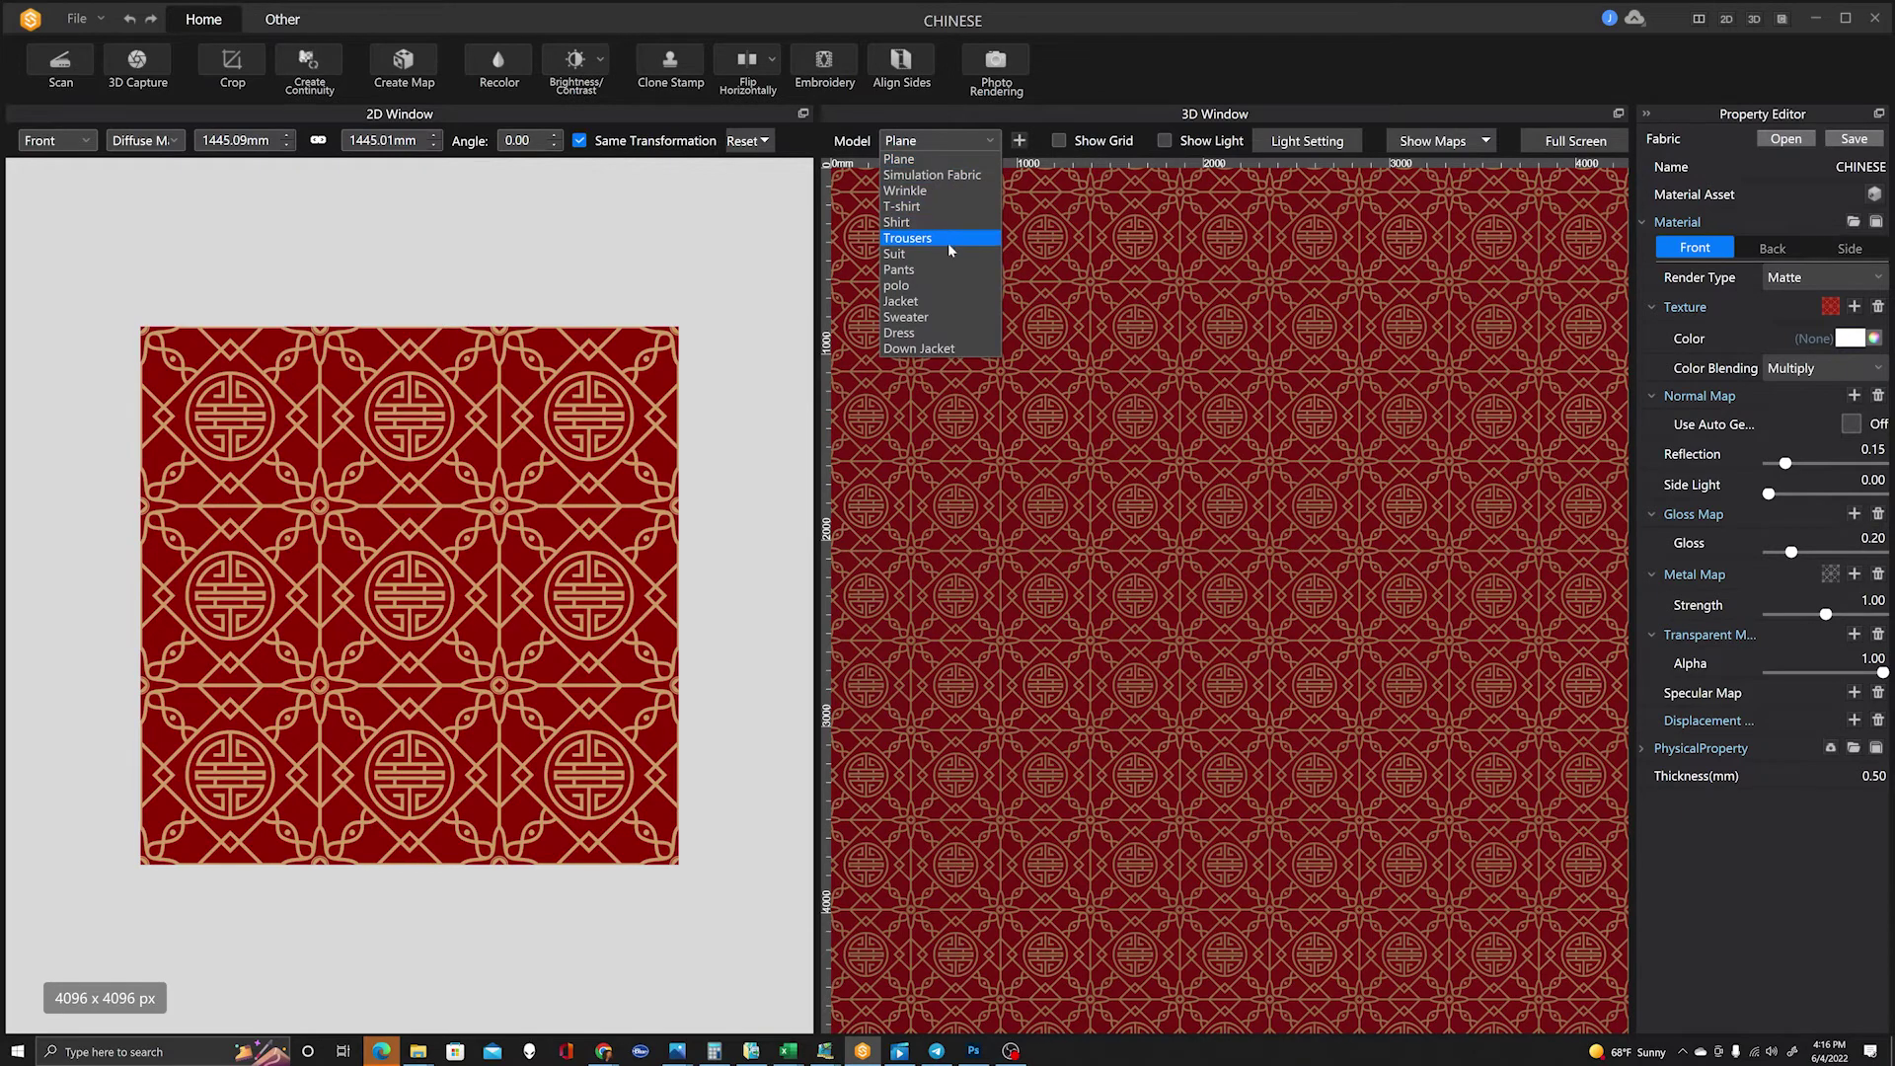
left_click(927, 299)
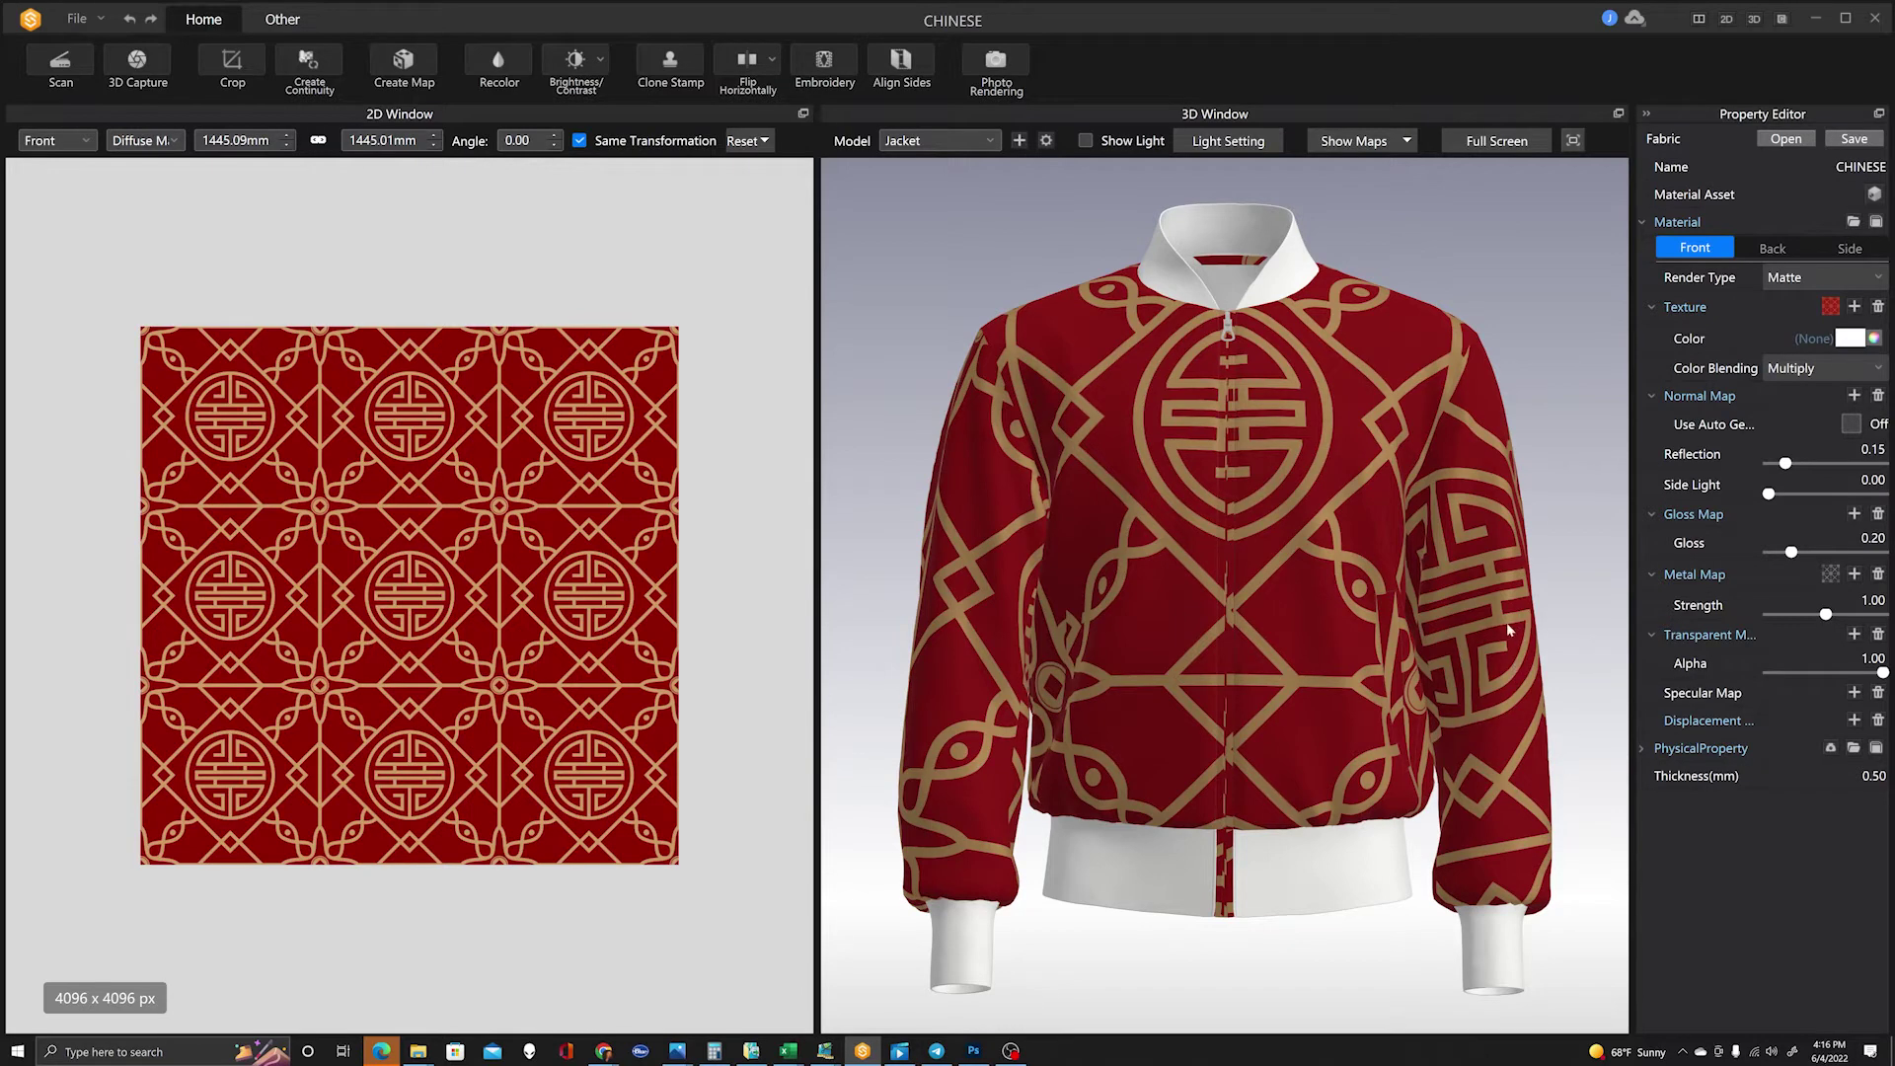
Load CHINESEMETAL.jpg as the gloss map and inspect the sheen on the jacket.
left_click(1855, 514)
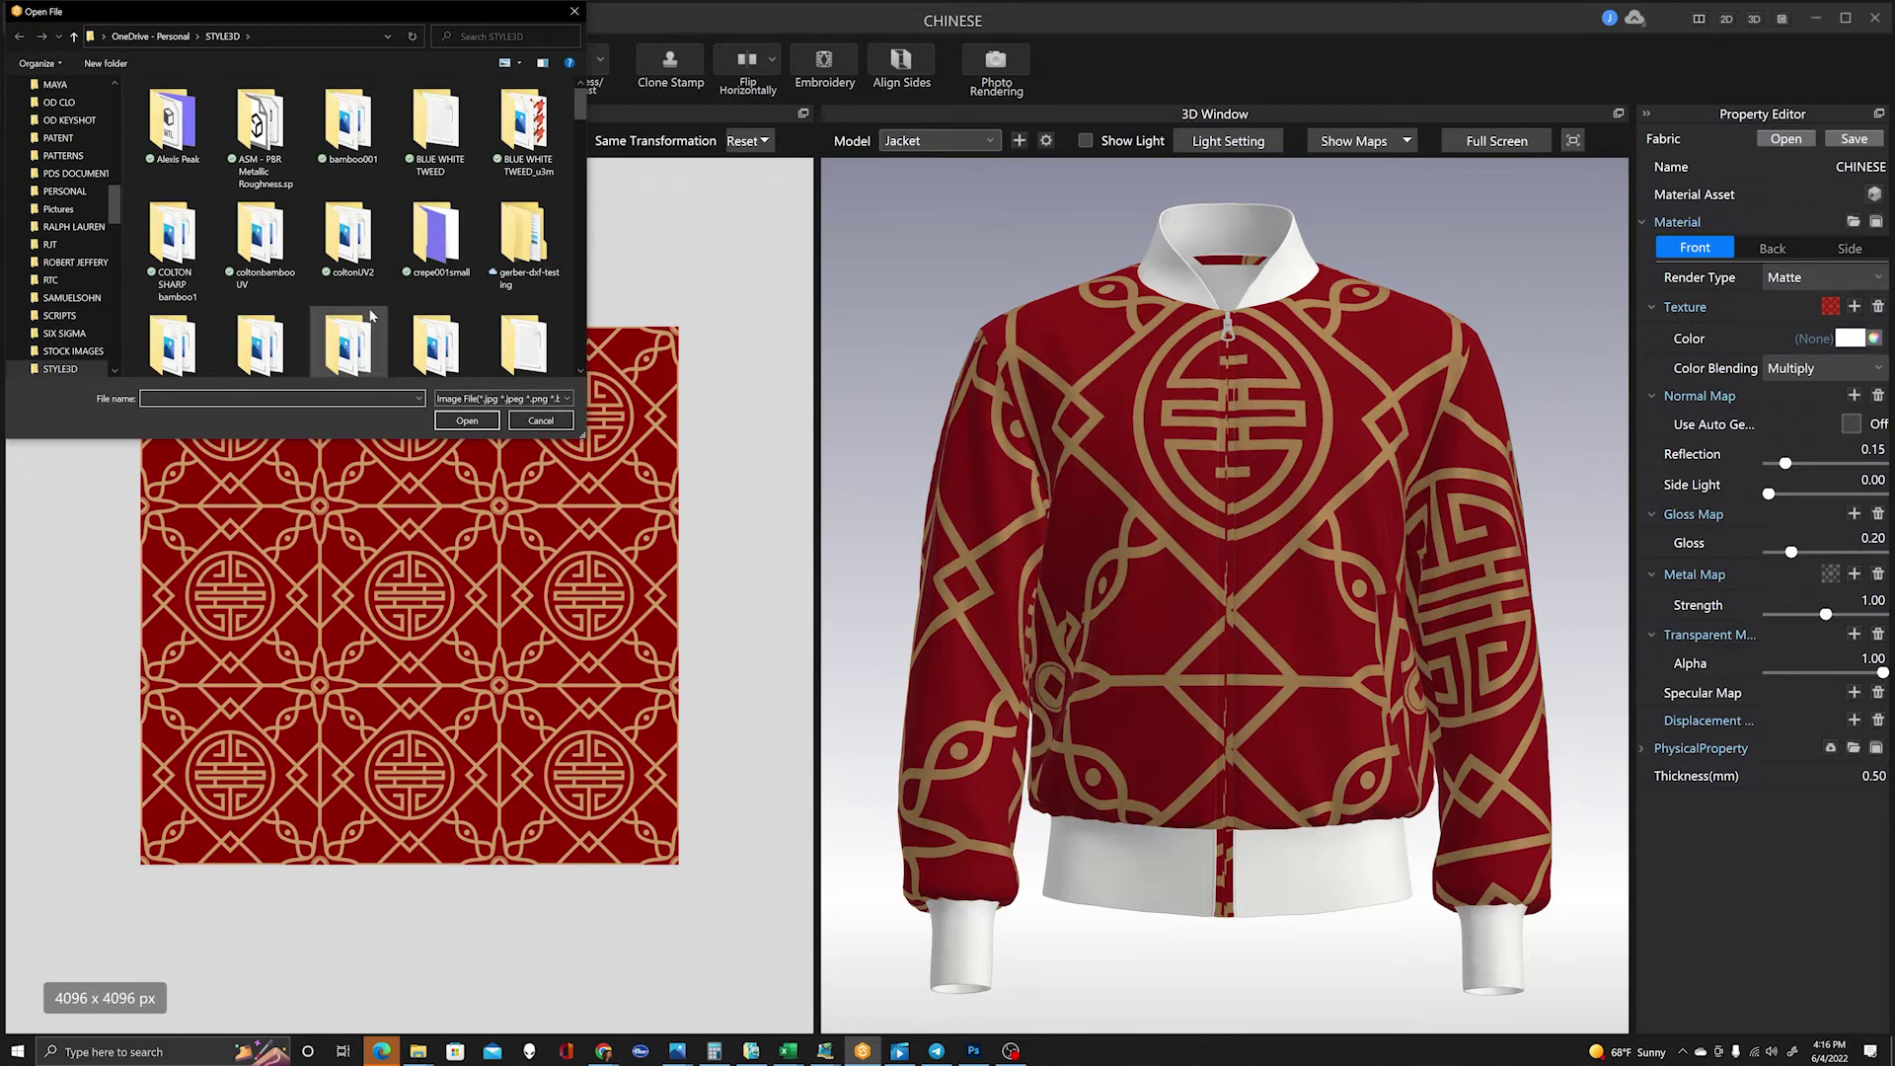
scroll(431, 254, "down", 5)
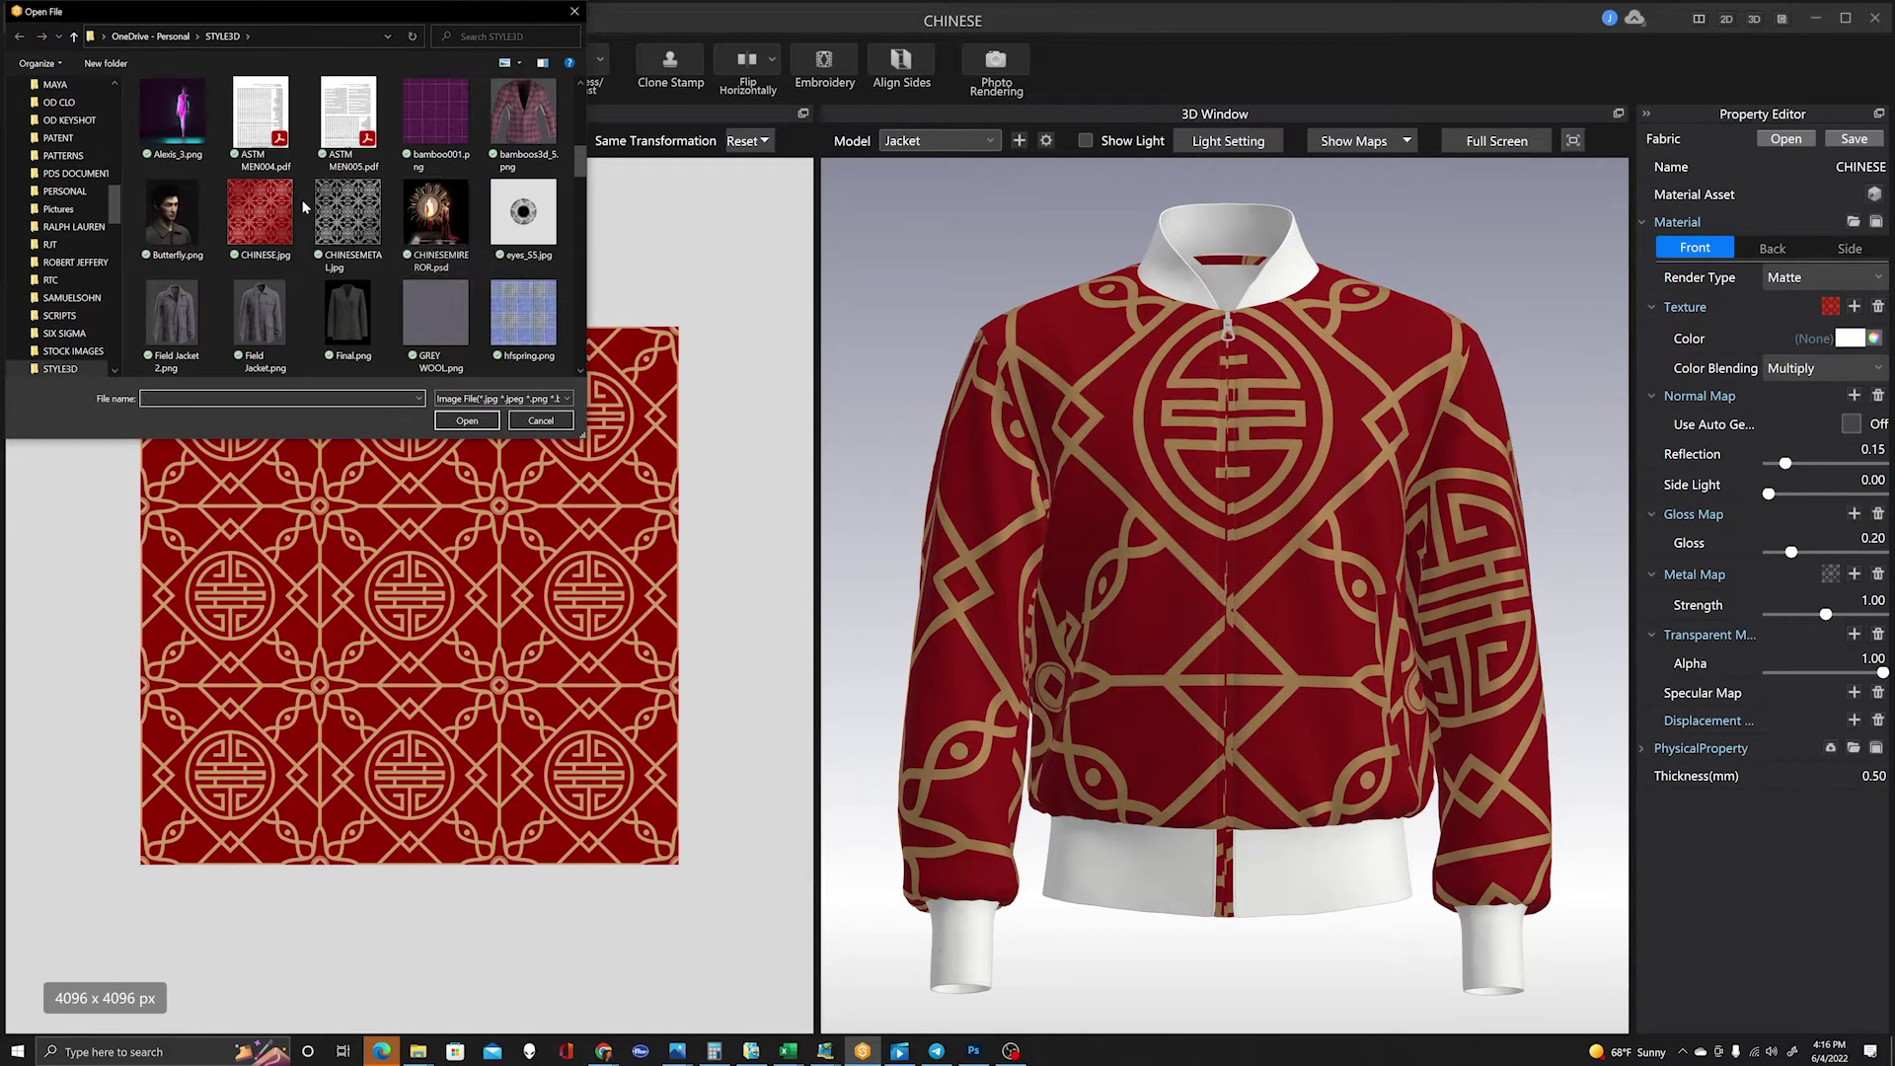
left_click(347, 213)
left_click(464, 420)
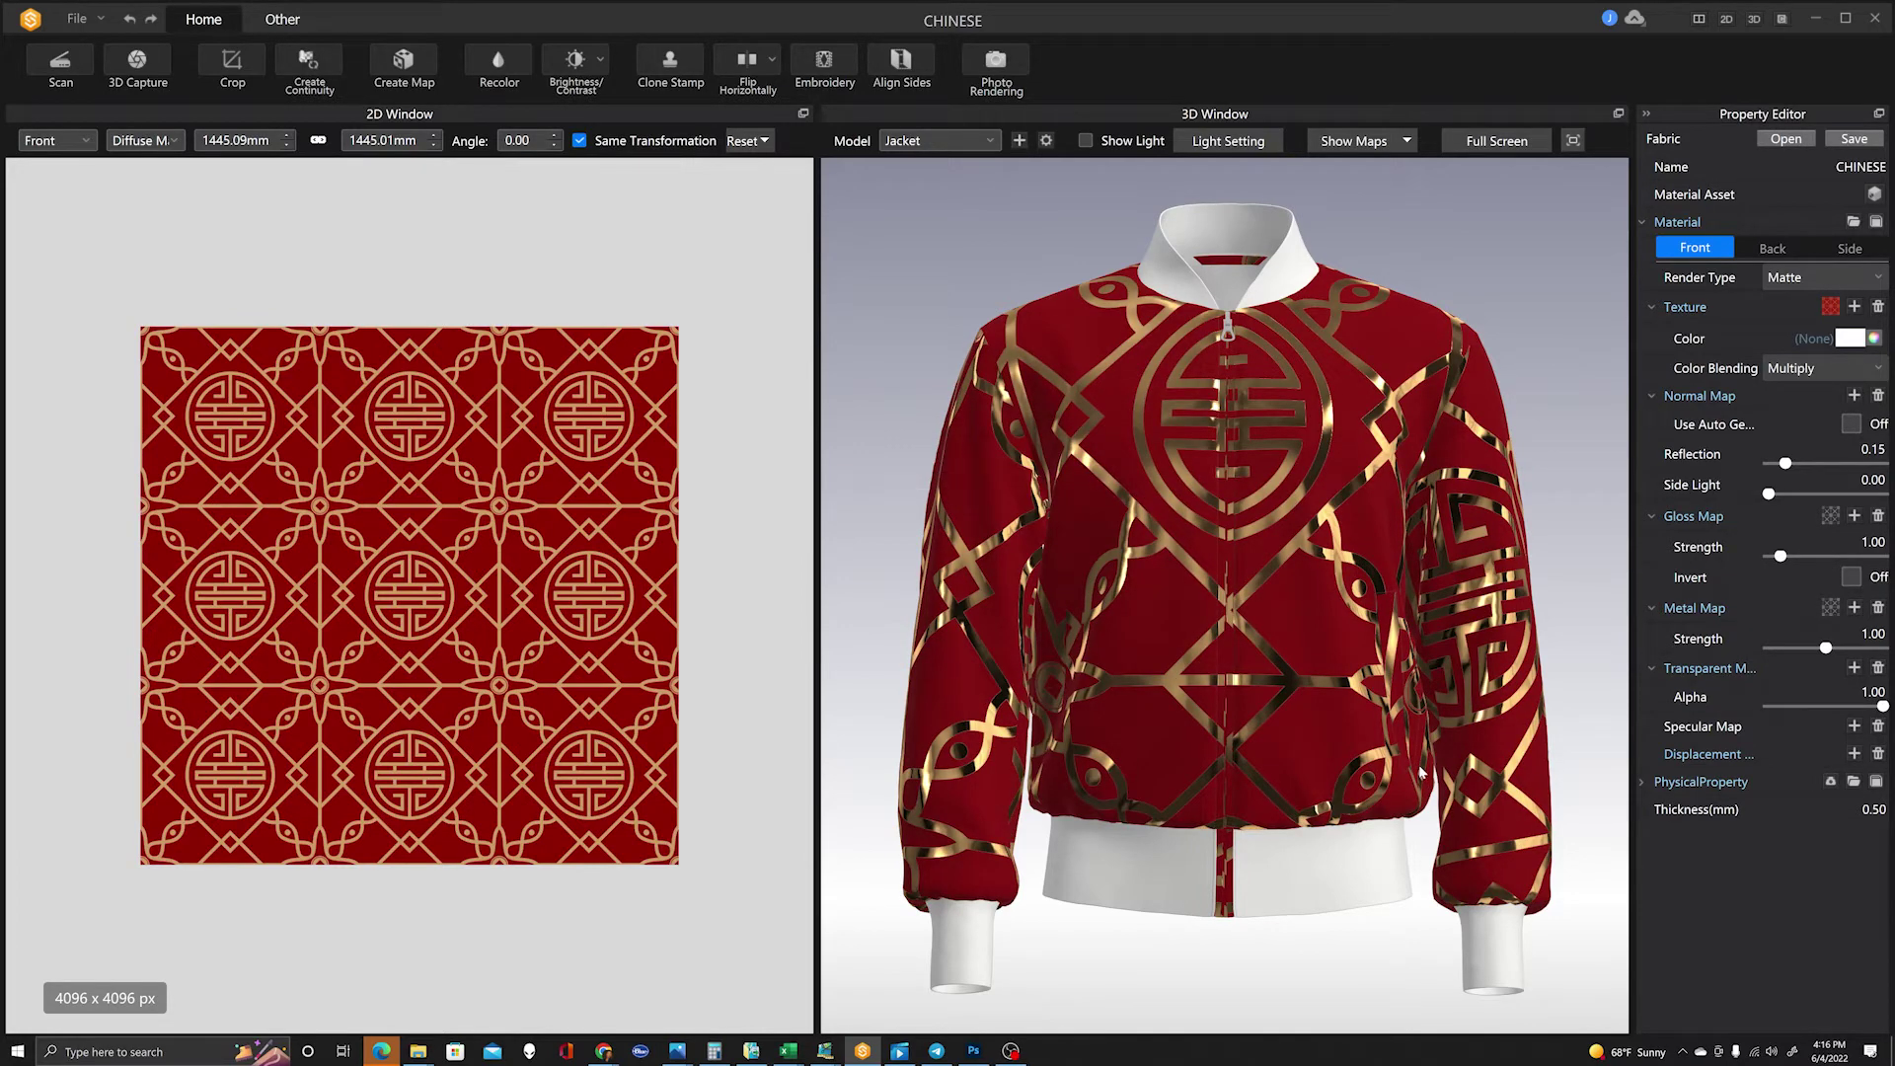
left_click_drag(1401, 728, 1173, 700)
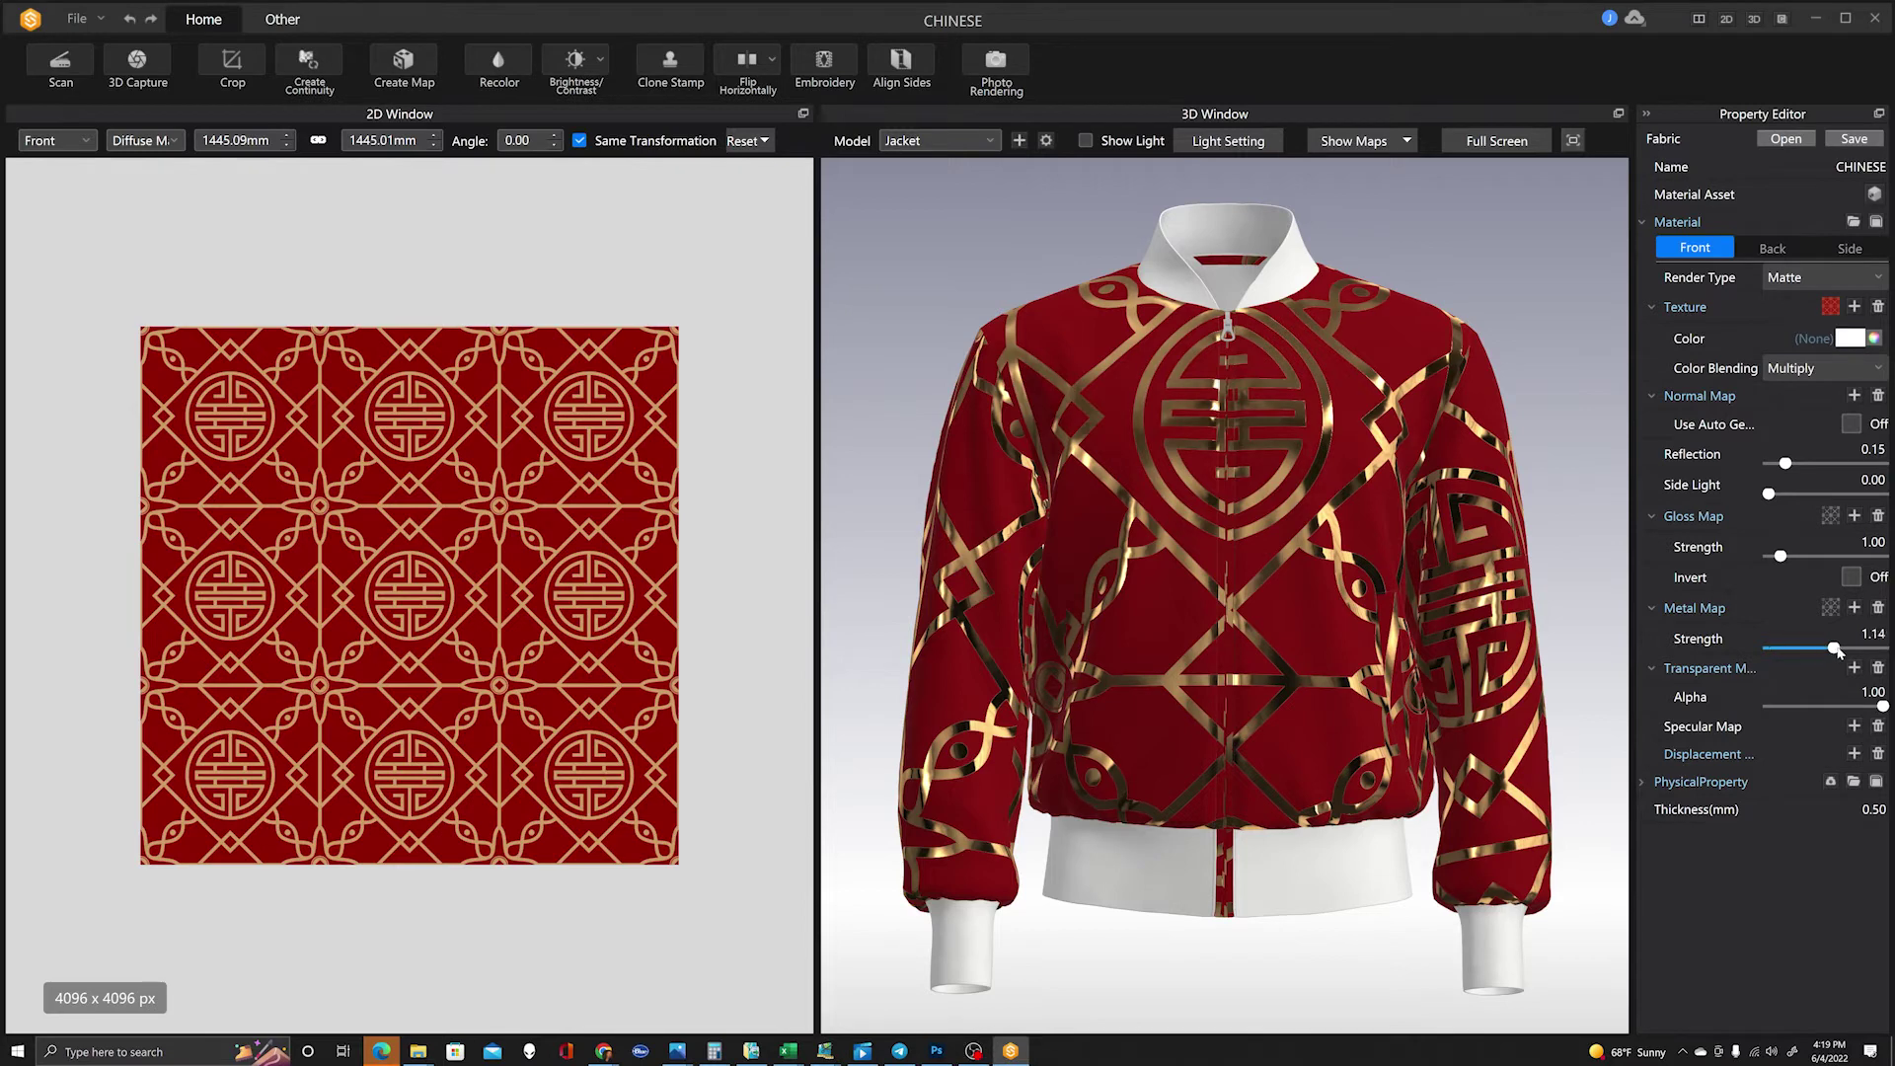
Tune Gloss Map Strength to 3.53 and Metal Map Strength to 1.05.
left_click_drag(1827, 649, 1837, 648)
left_click(1840, 649)
mouse_move(1780, 556)
left_mouse_down()
mouse_move(1828, 556)
mouse_move(1808, 559)
left_mouse_up()
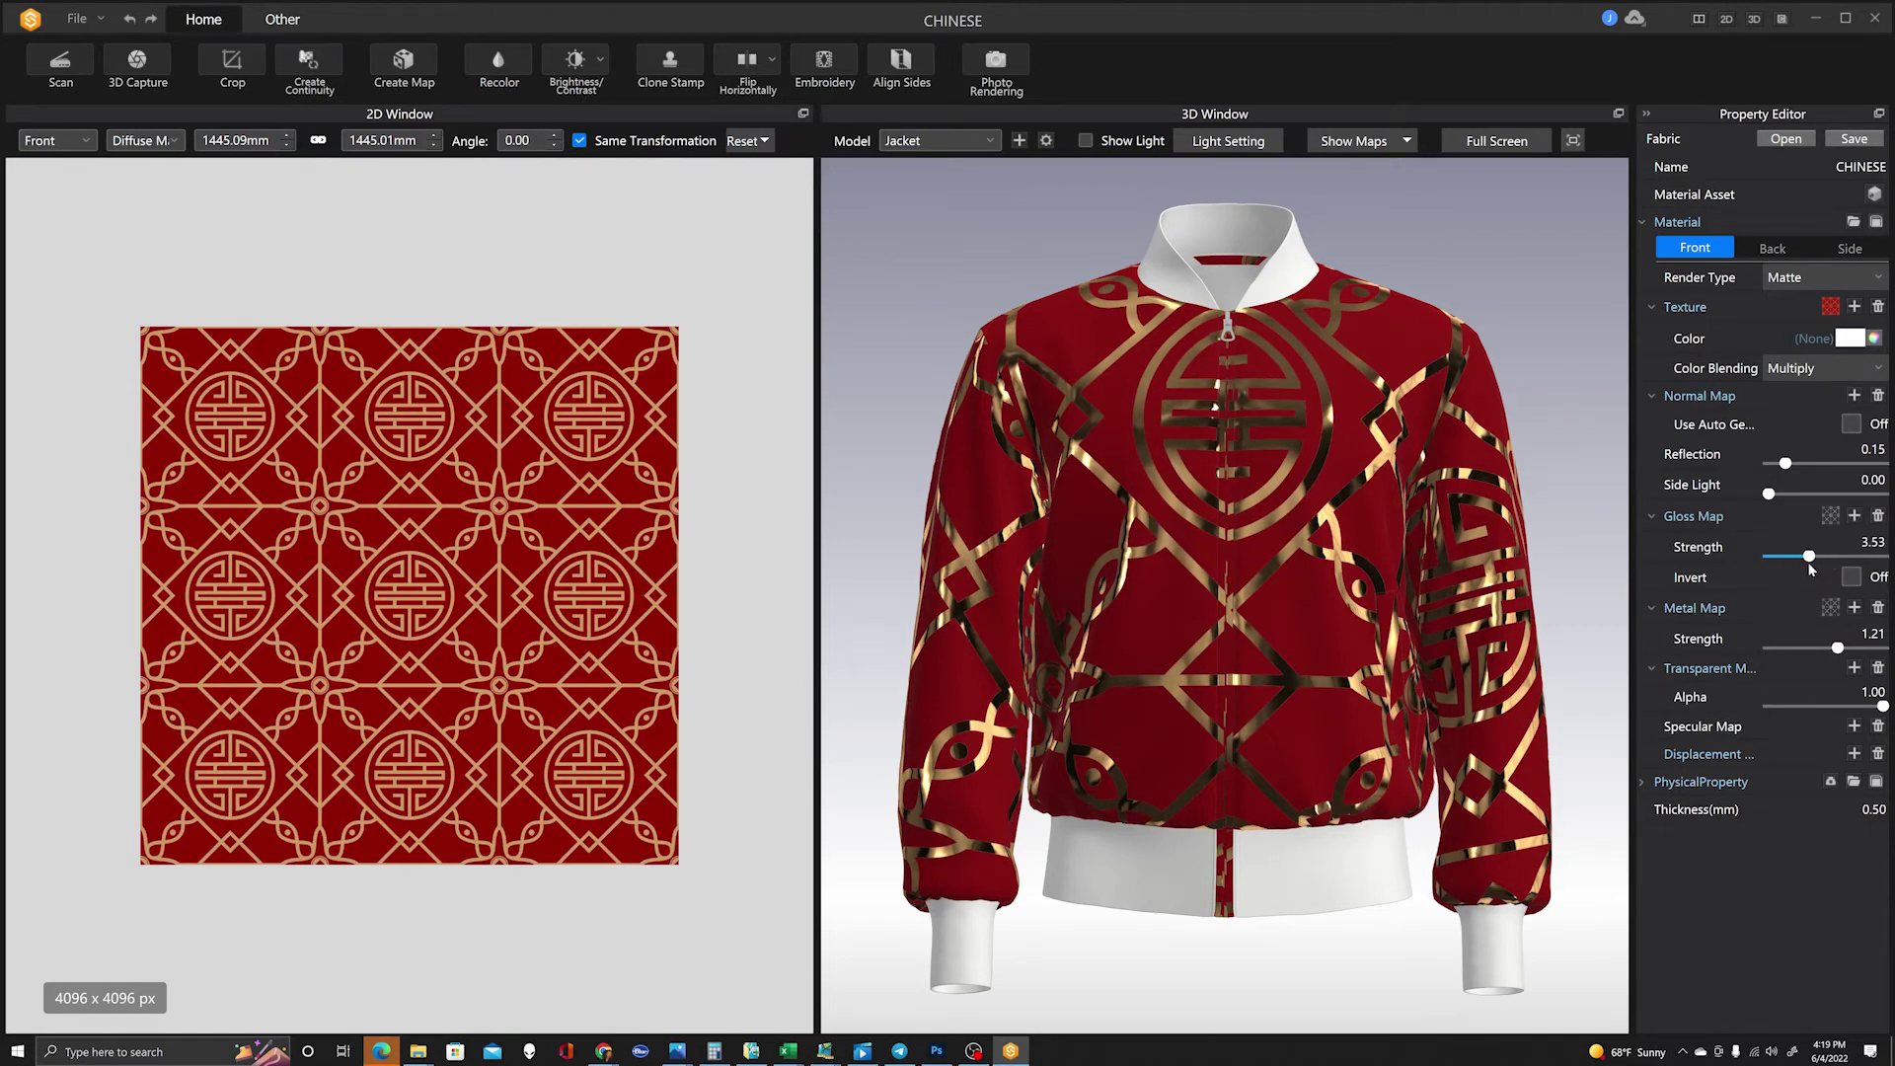
left_click_drag(1839, 651, 1891, 663)
left_click_drag(1880, 654, 1828, 653)
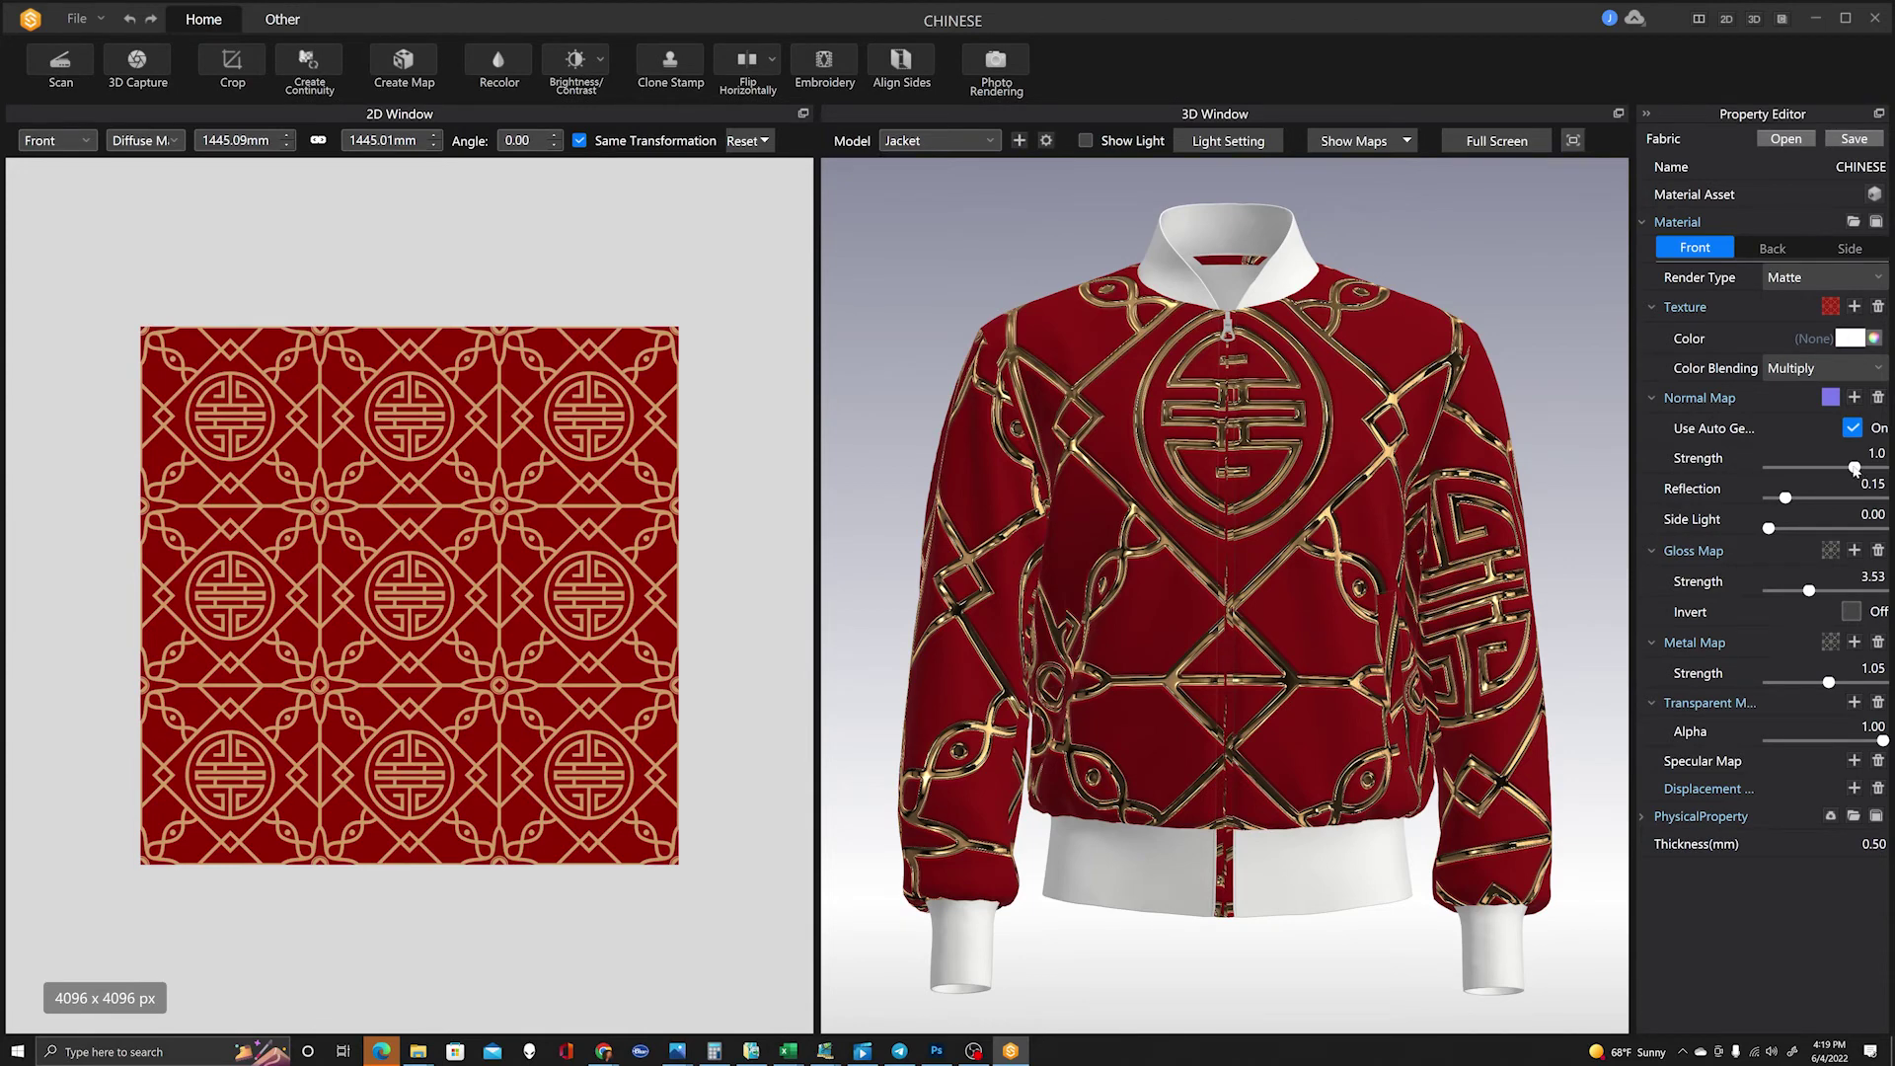
Set the auto-generated normal map strength to -0.2 to adjust the gold embossing.
left_click_drag(1855, 470, 1821, 466)
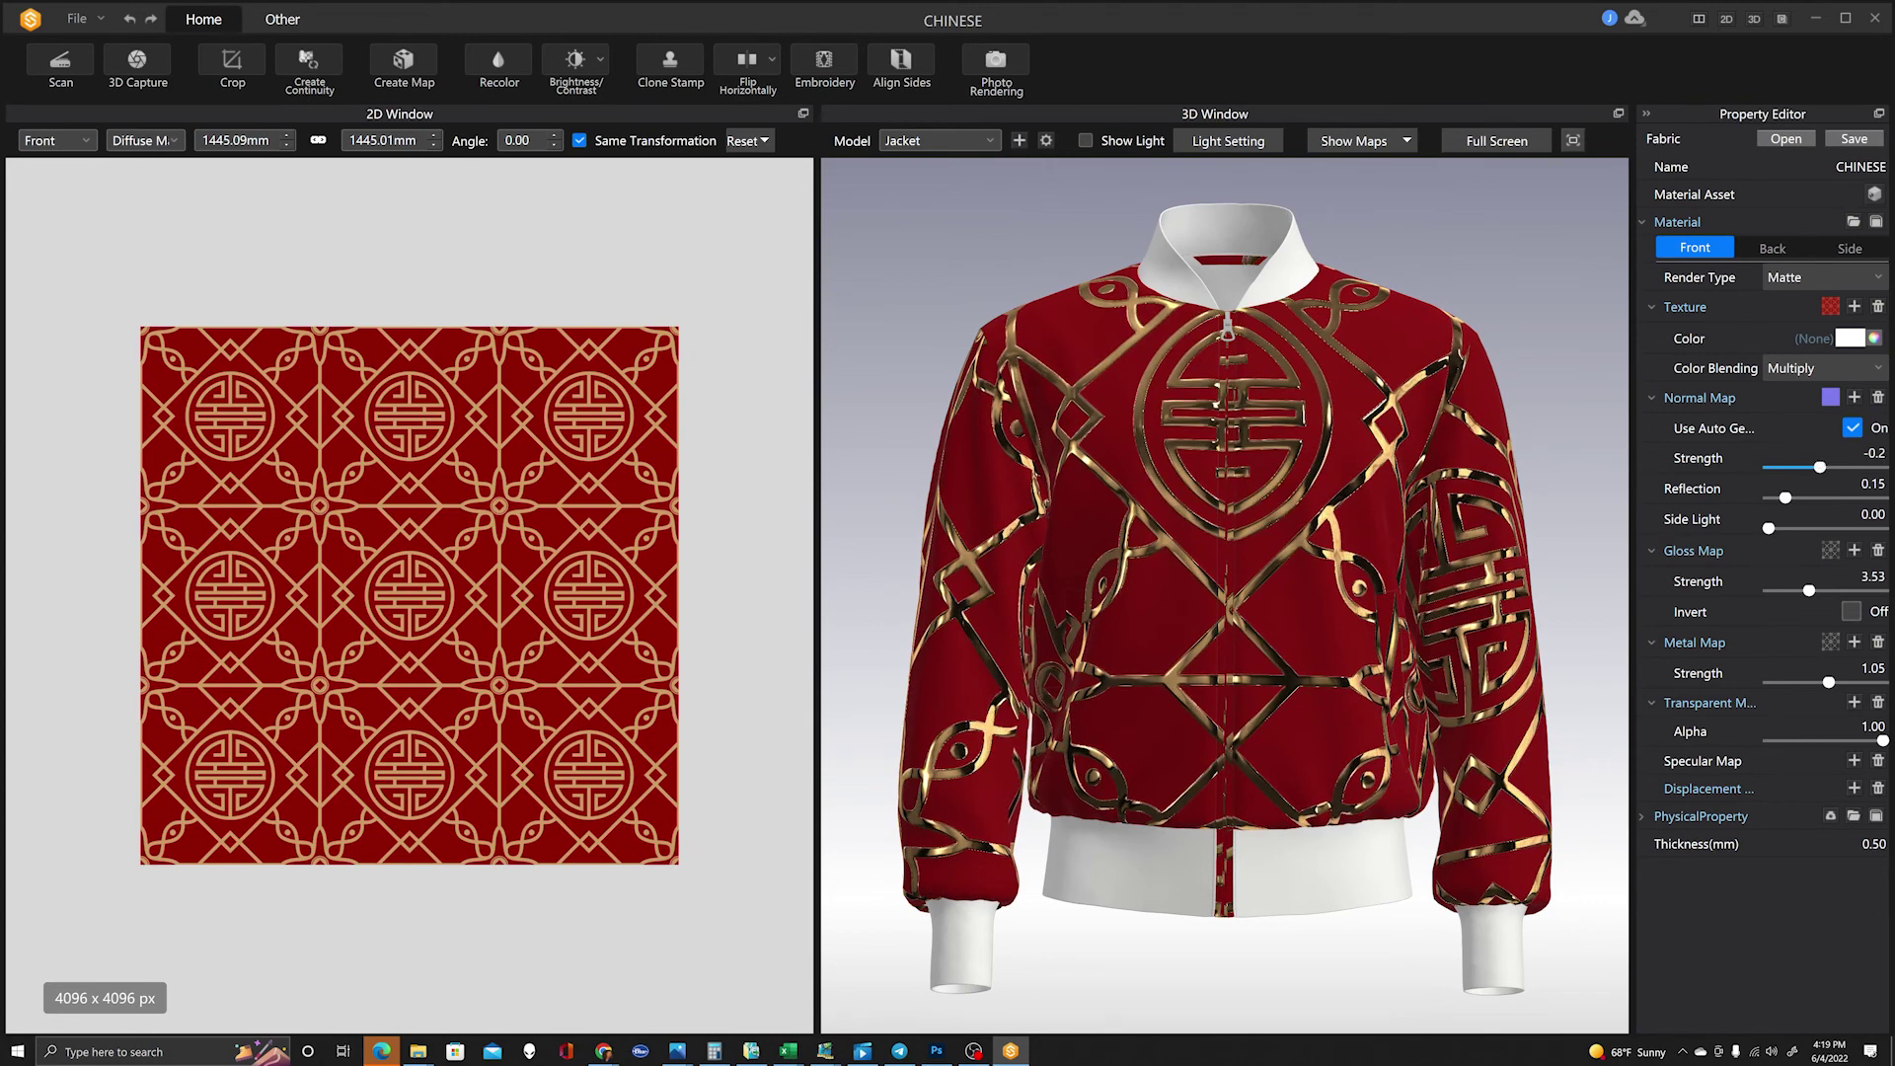